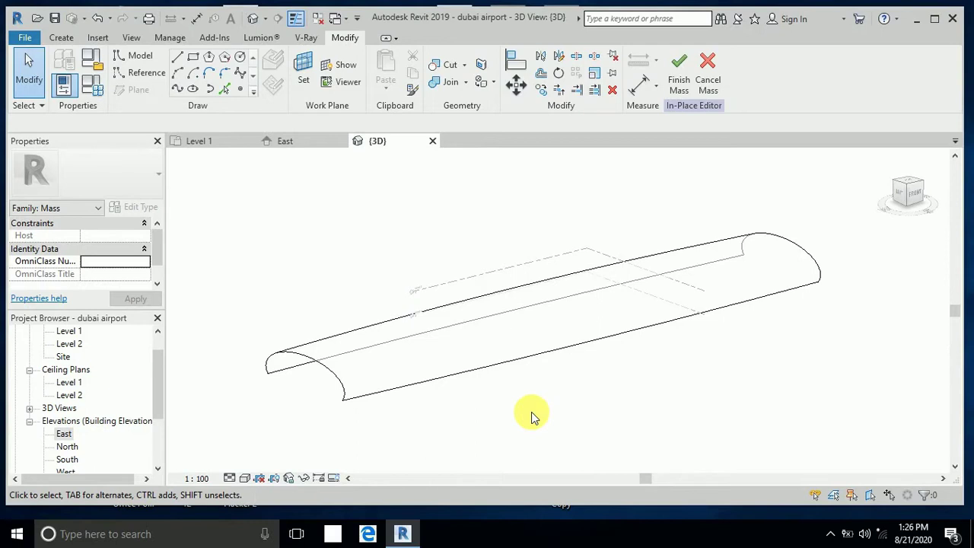
Pan around the 3D view of the curved roof mass, selecting and deselecting the form
middle_click_drag(531, 416, 526, 410)
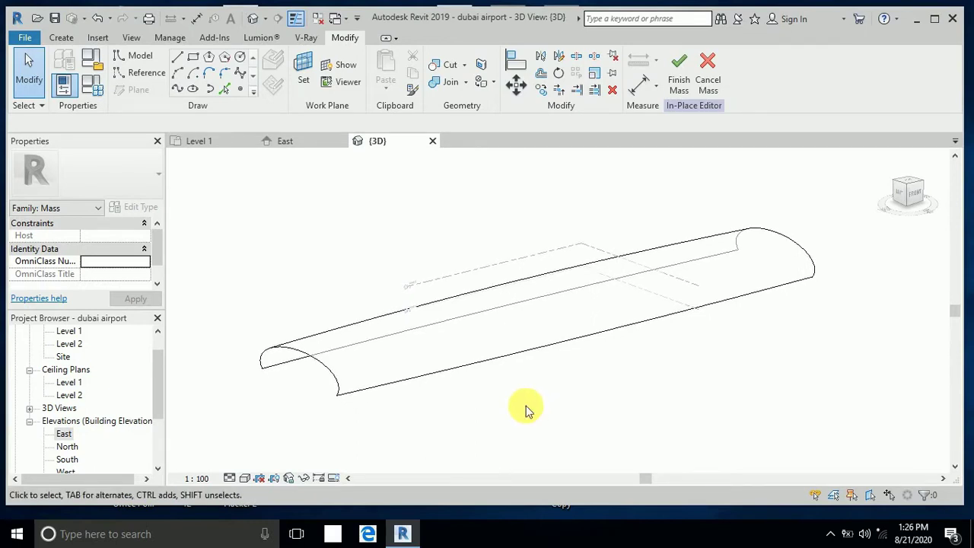
middle_click_drag(521, 408, 516, 396)
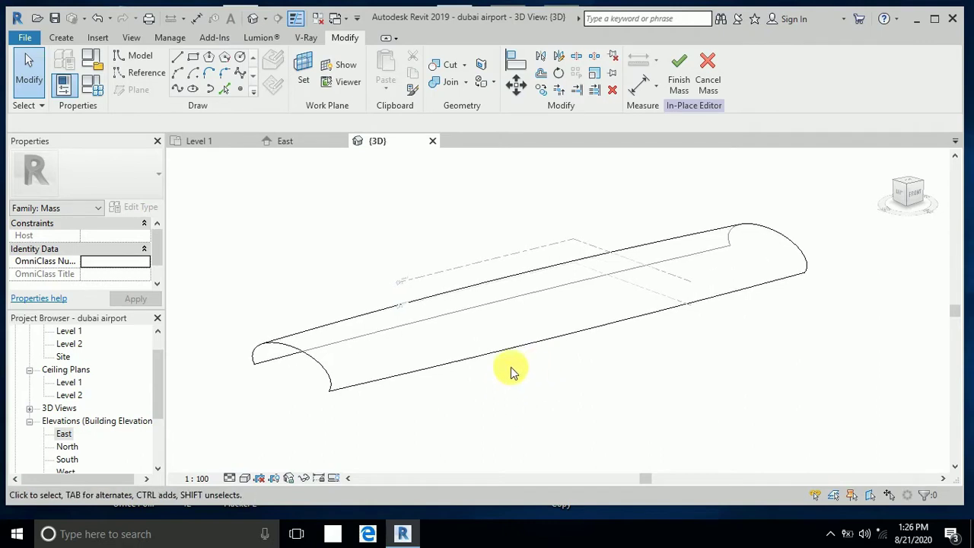
left_click(498, 341)
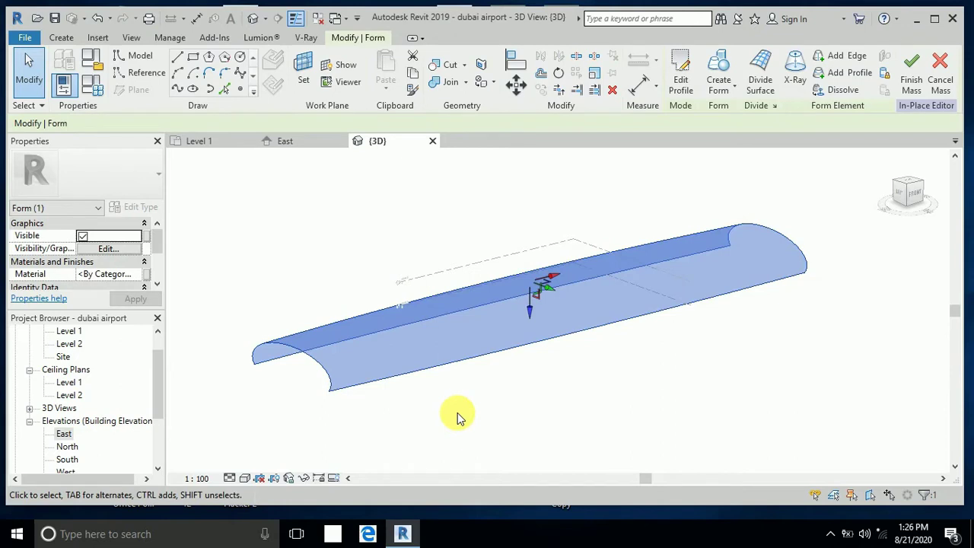
left_click(457, 418)
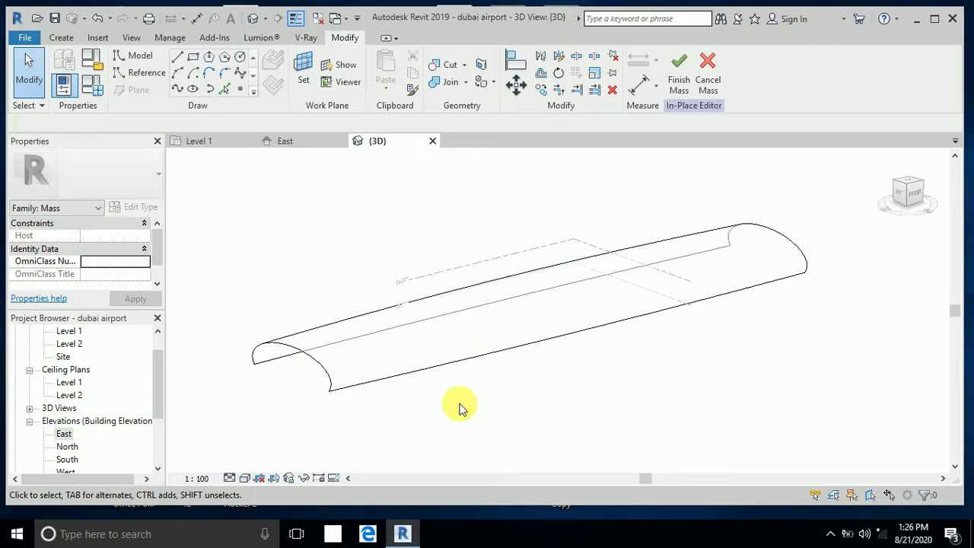
mouse_move(460, 408)
middle_mouse_down()
mouse_move(469, 413)
mouse_move(459, 406)
middle_mouse_up()
middle_click_drag(518, 426, 532, 414)
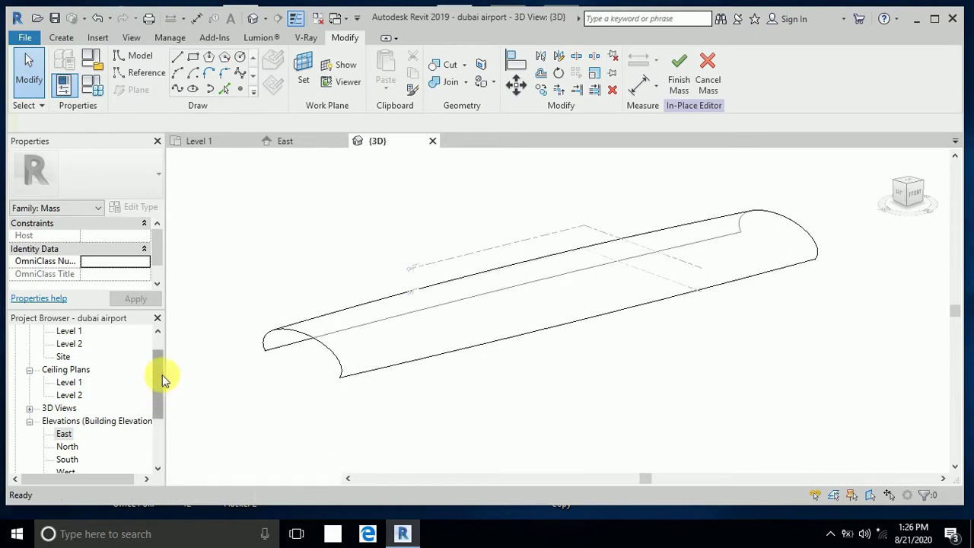
Open the Level 1 floor plan from the Project Browser's Floor Plans
left_click_drag(161, 374, 56, 365)
double_click(67, 358)
middle_click_drag(420, 401, 410, 416)
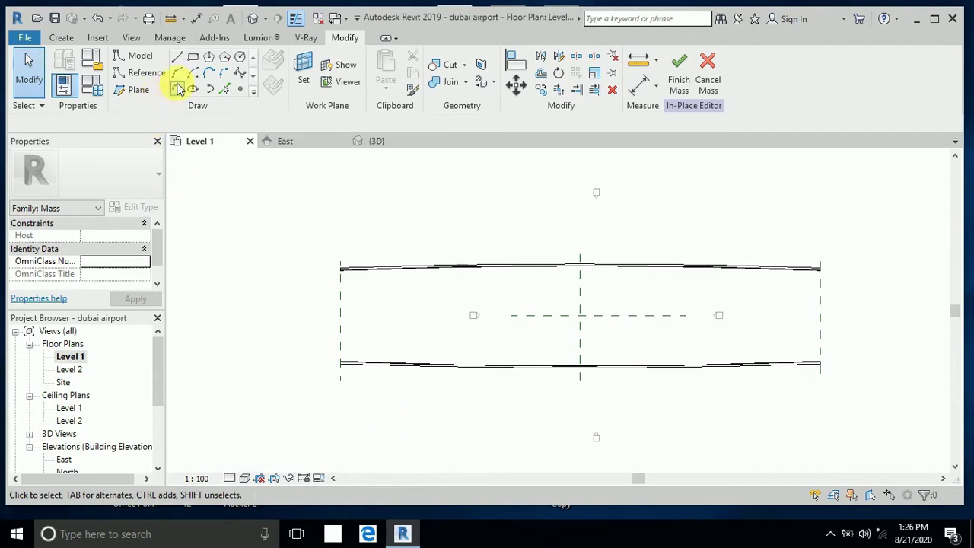
Sketch a Start-End-Radius model arc across the roof's lower edge near its left end
left_click(177, 74)
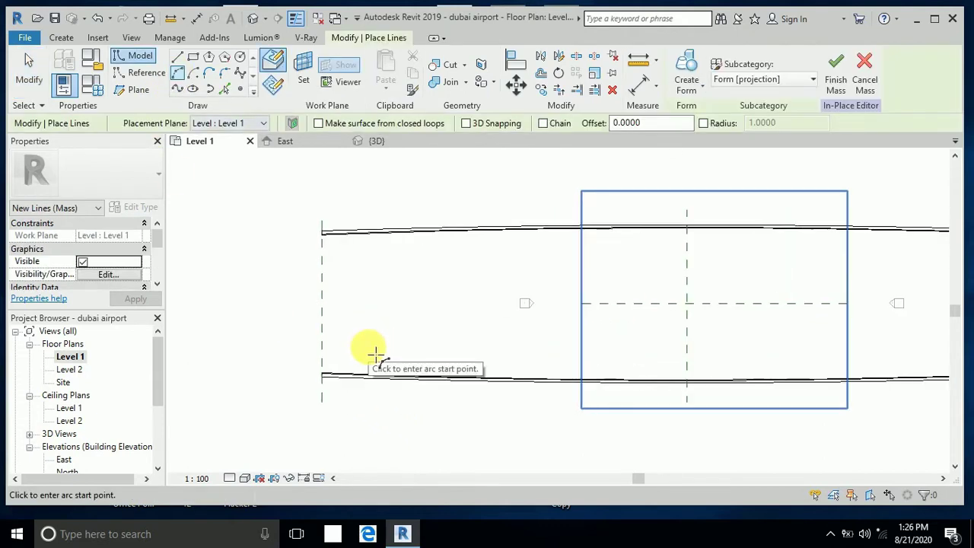
scroll(377, 351, "up", 2)
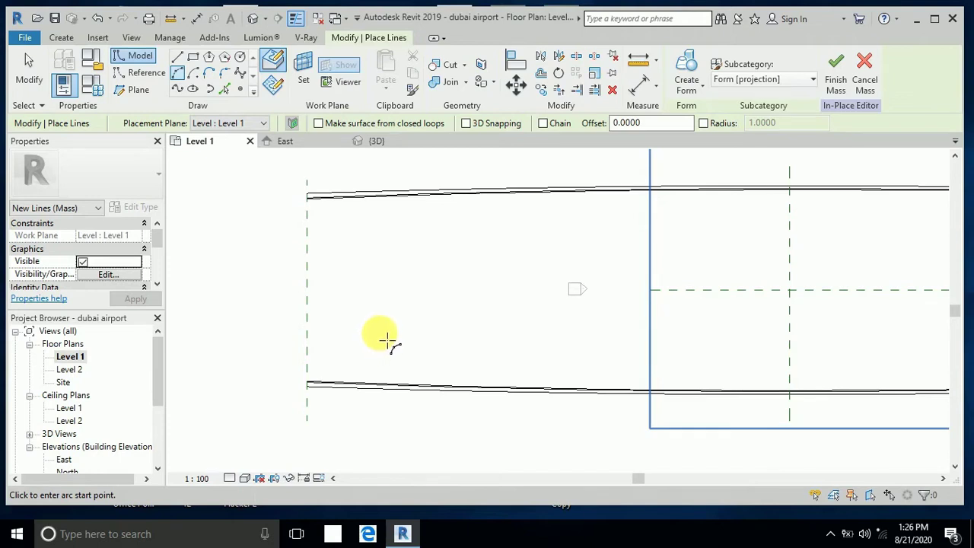
left_click(387, 450)
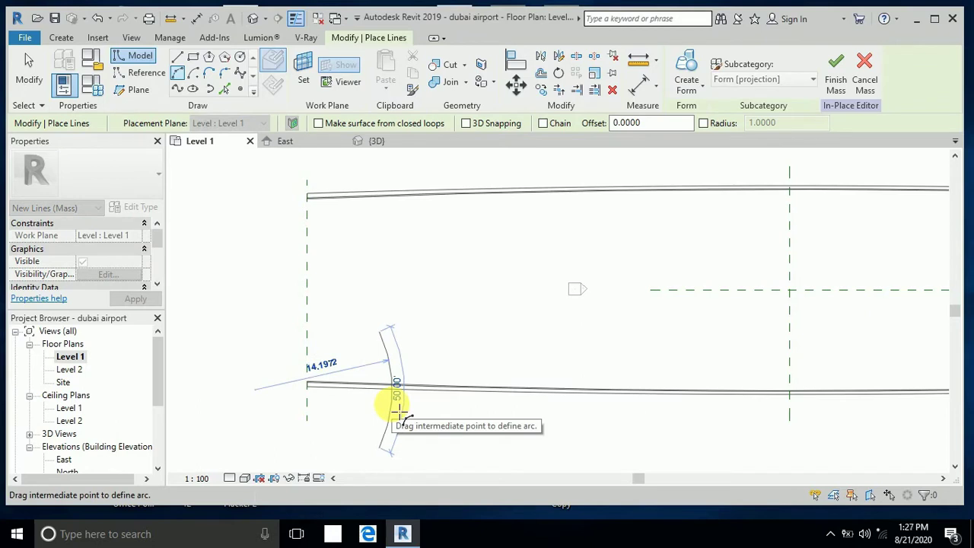
left_click(385, 409)
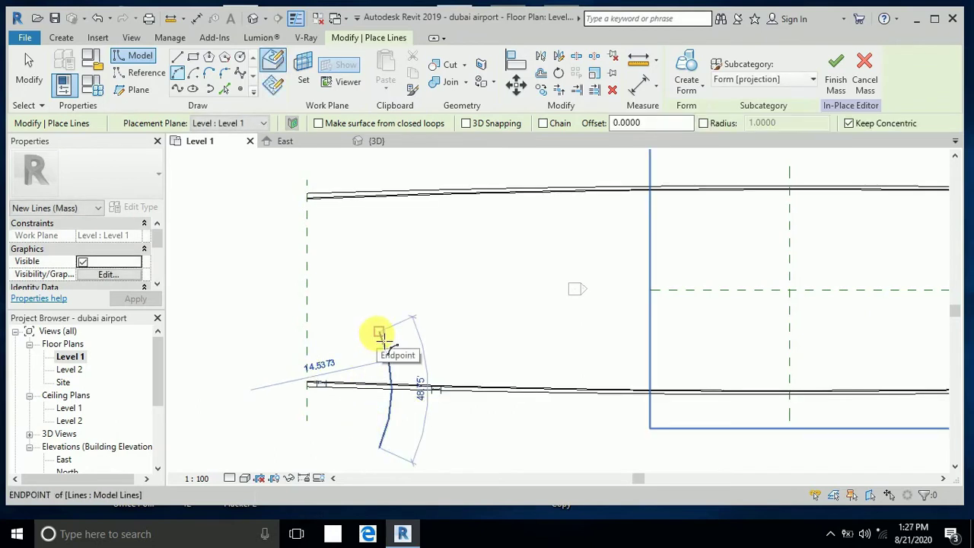
key("Escape")
key("Escape")
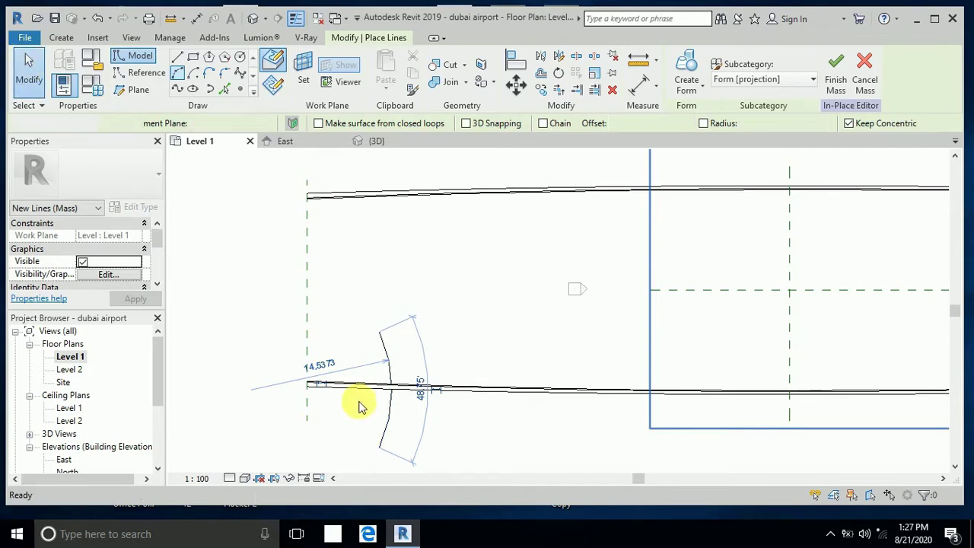
Mirror a copy of the arc across a drawn axis to close the lens shape
left_click(390, 411)
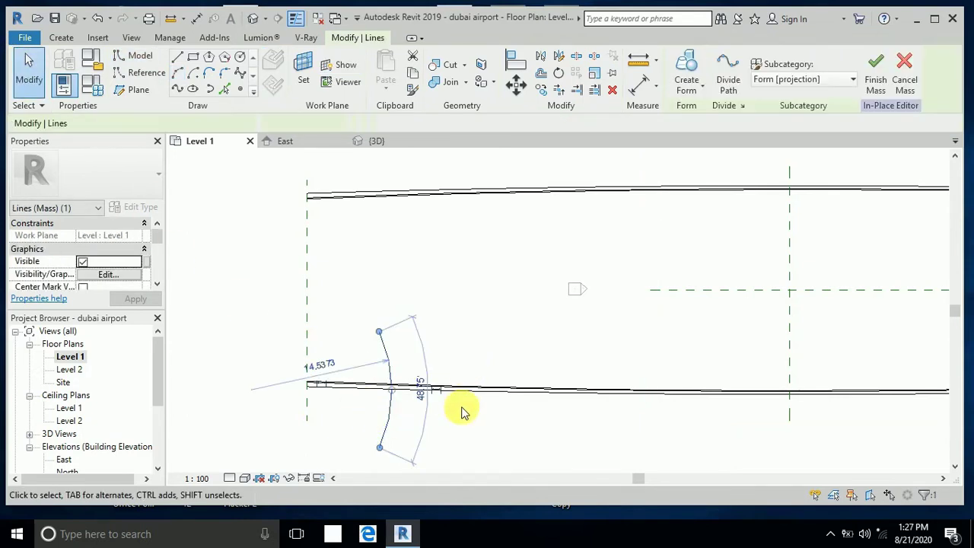
left_click(560, 59)
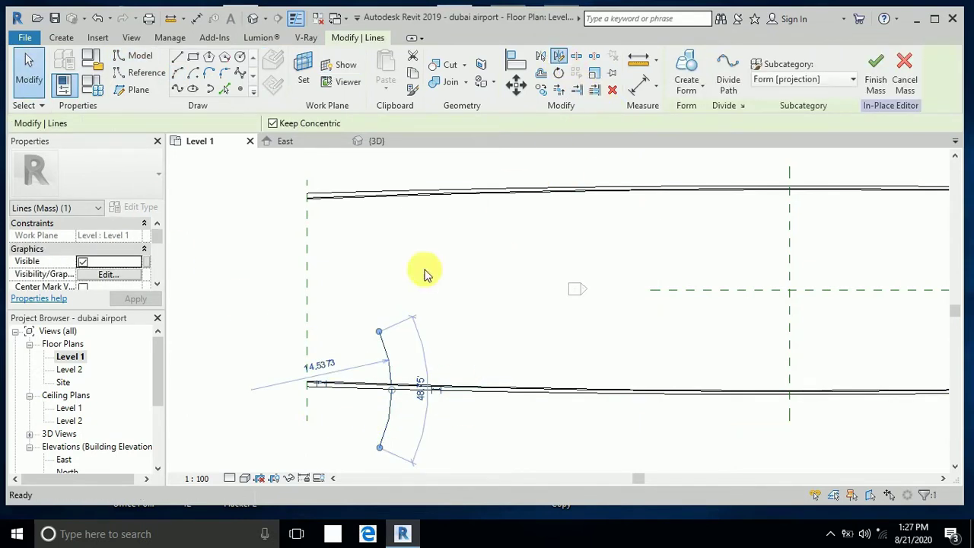
left_click(379, 331)
left_click(385, 291)
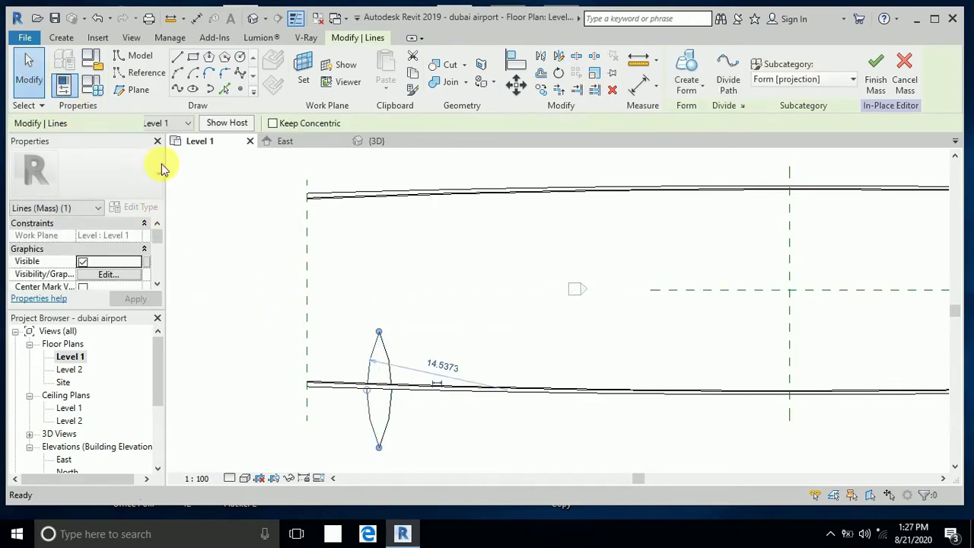
left_click(419, 434)
scroll(419, 434, "up", 2)
middle_click_drag(419, 434, 449, 415)
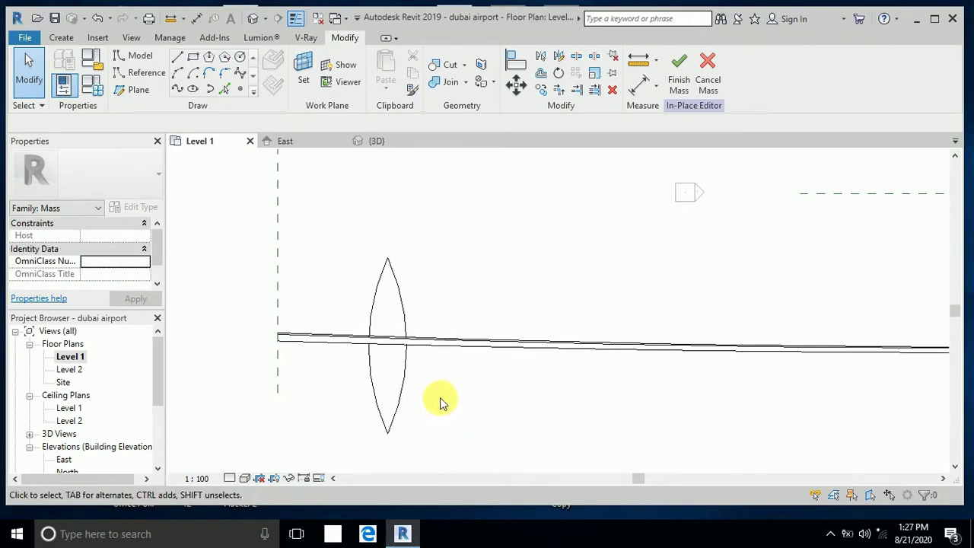
Draw a horizontal model line across the lower part of the lens
scroll(440, 402, "down", 2)
middle_click_drag(443, 407, 452, 426)
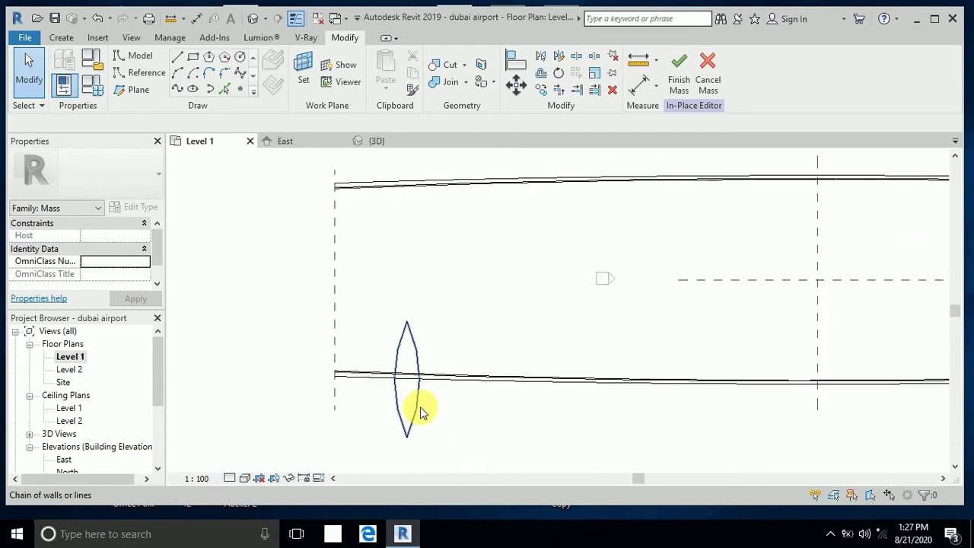
scroll(416, 413, "up", 1)
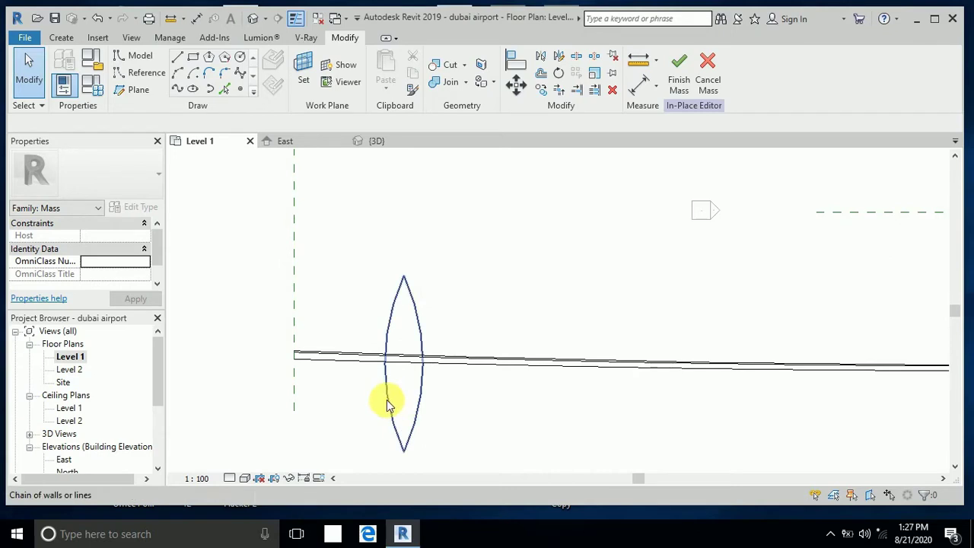
left_click(418, 414)
left_click(467, 414)
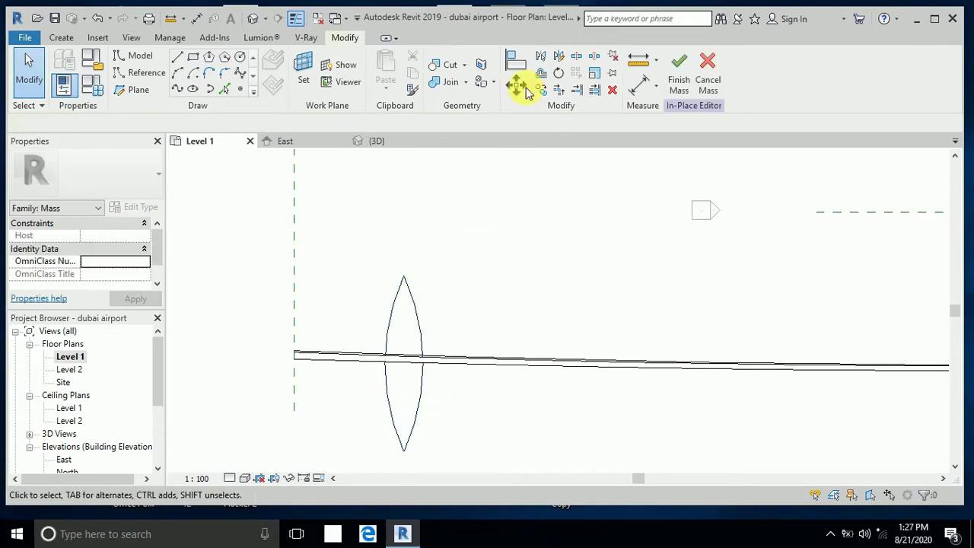
left_click(178, 59)
scroll(387, 391, "up", 1)
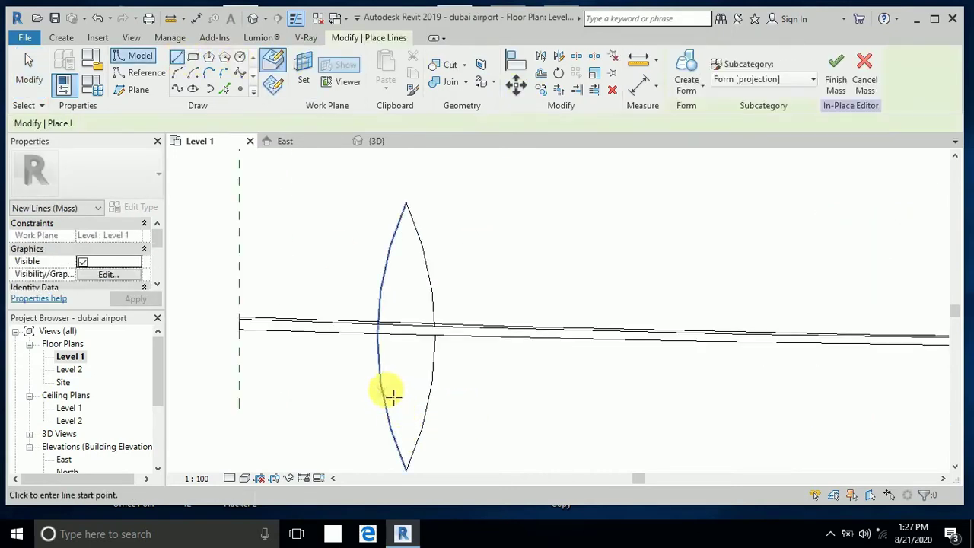
left_click(381, 387)
left_click(430, 388)
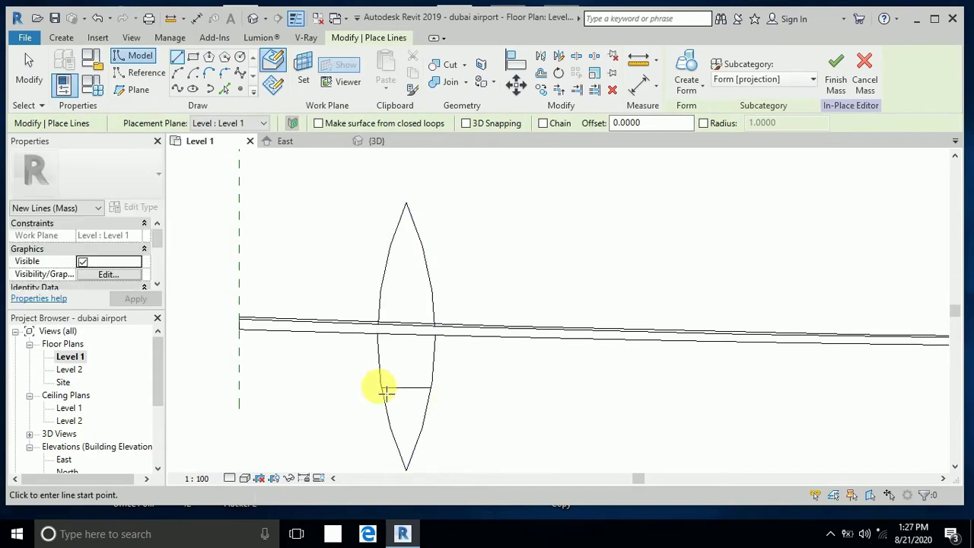
left_click(38, 87)
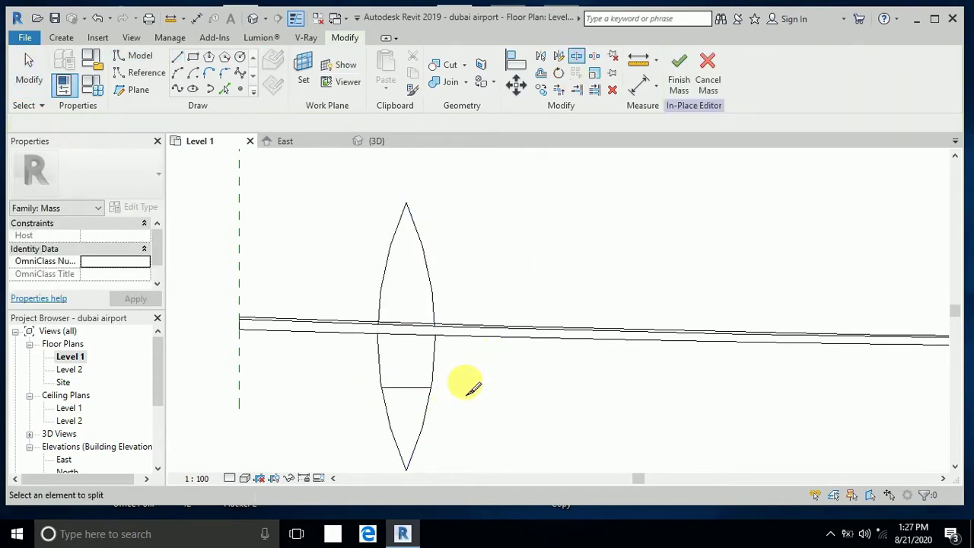
Split and trim both lens arcs to corner at the crossing line
left_click(381, 393)
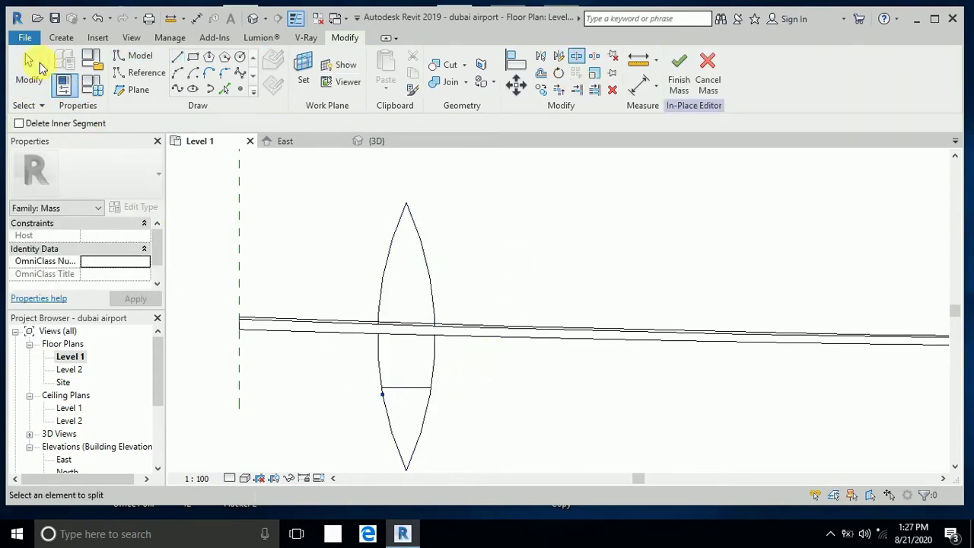
left_click(30, 72)
left_click(560, 90)
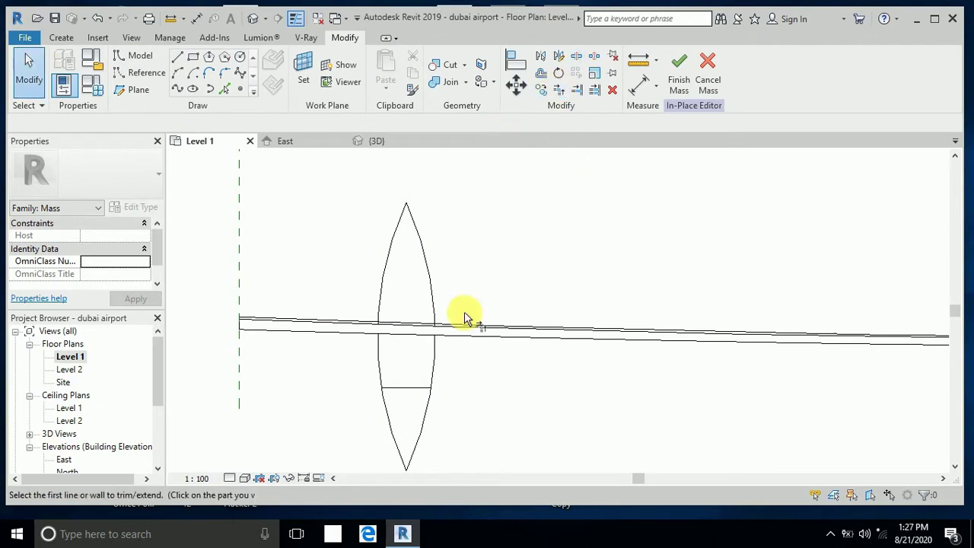
left_click(432, 356)
left_click(409, 395)
left_click(375, 382)
left_click(423, 385)
left_click(27, 74)
Delete the lens pieces below the line, leaving a flat-bottomed fin outline
left_click_drag(437, 411, 366, 436)
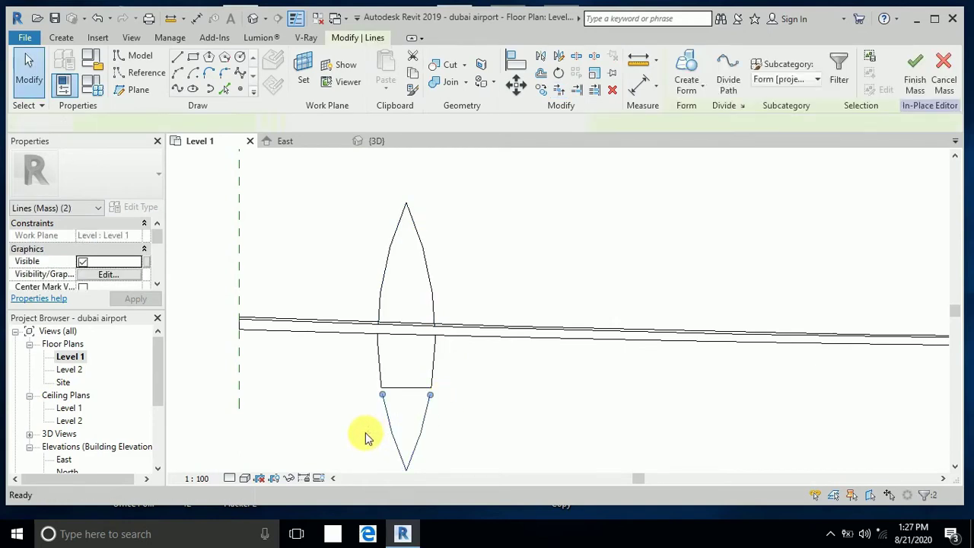
key("Delete")
scroll(426, 430, "down", 1)
scroll(467, 431, "down", 1)
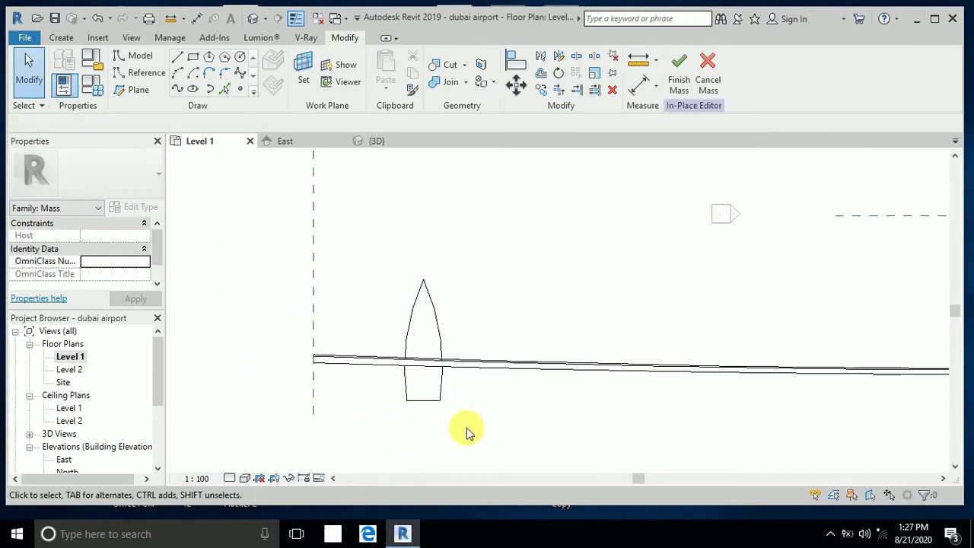
key("Tab")
left_click(441, 398)
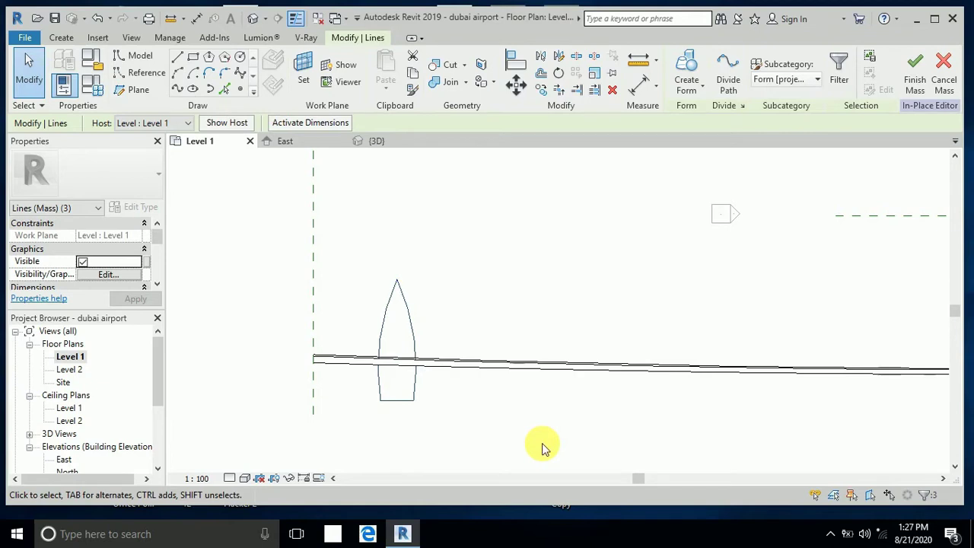
key("Escape")
key("Tab")
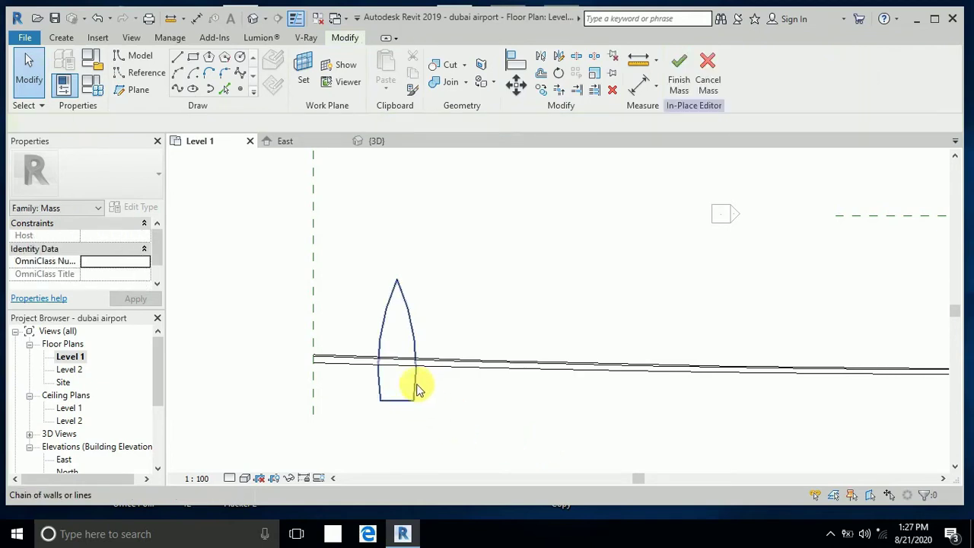
Copy the fin outline once to the right along the lower roof edge
left_click(475, 402)
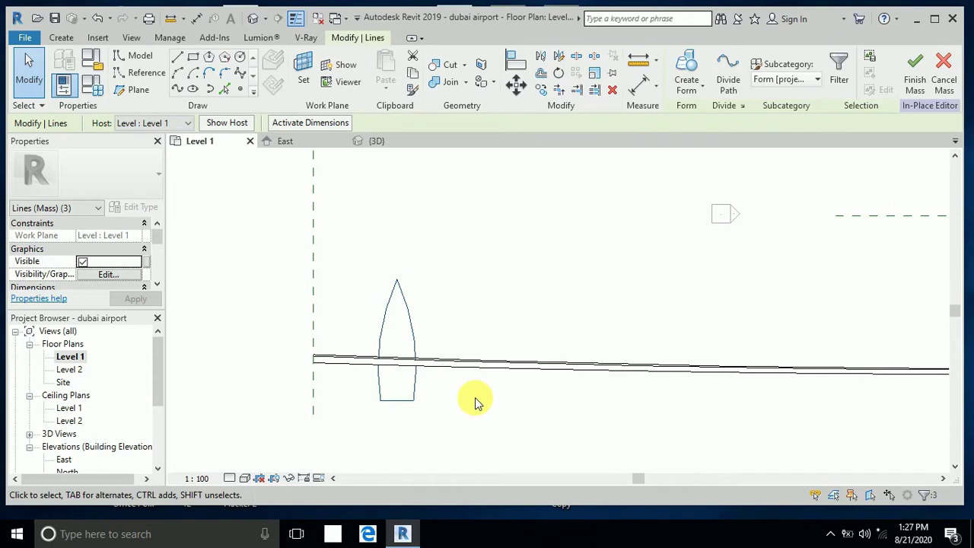
left_click(540, 89)
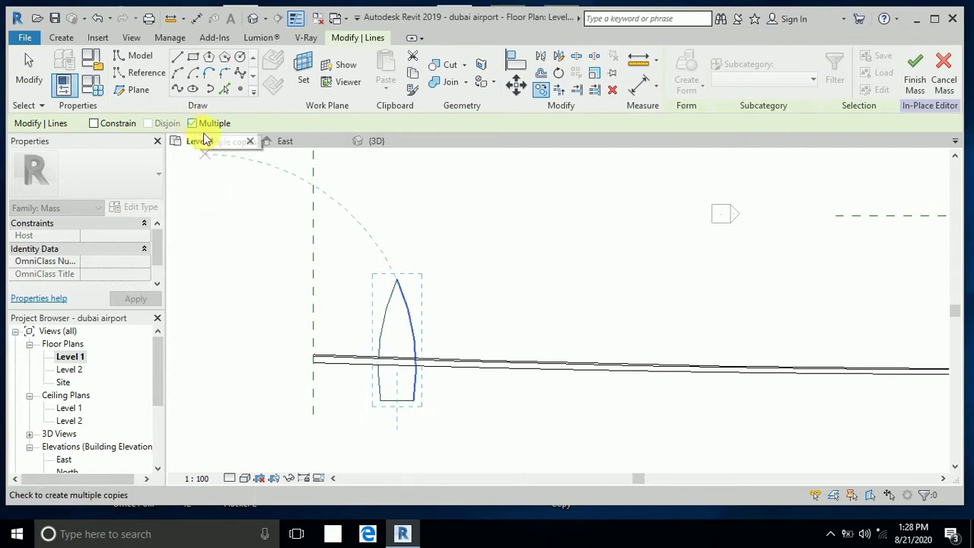
left_click(380, 401)
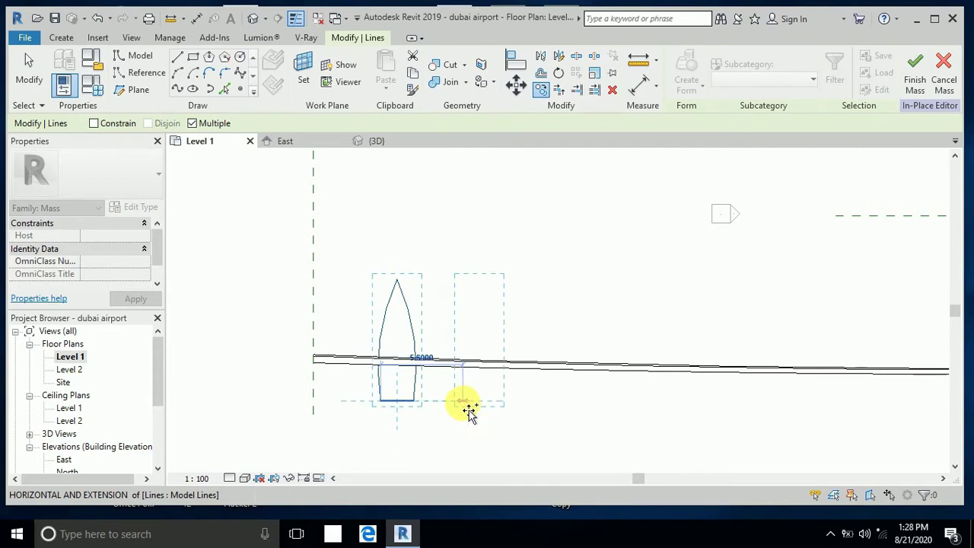
left_click(469, 410)
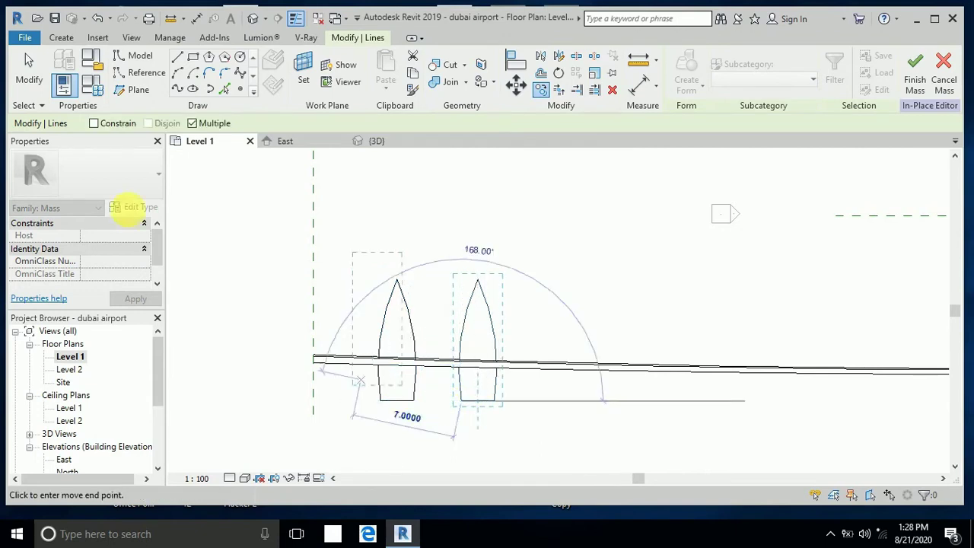
left_click(33, 72)
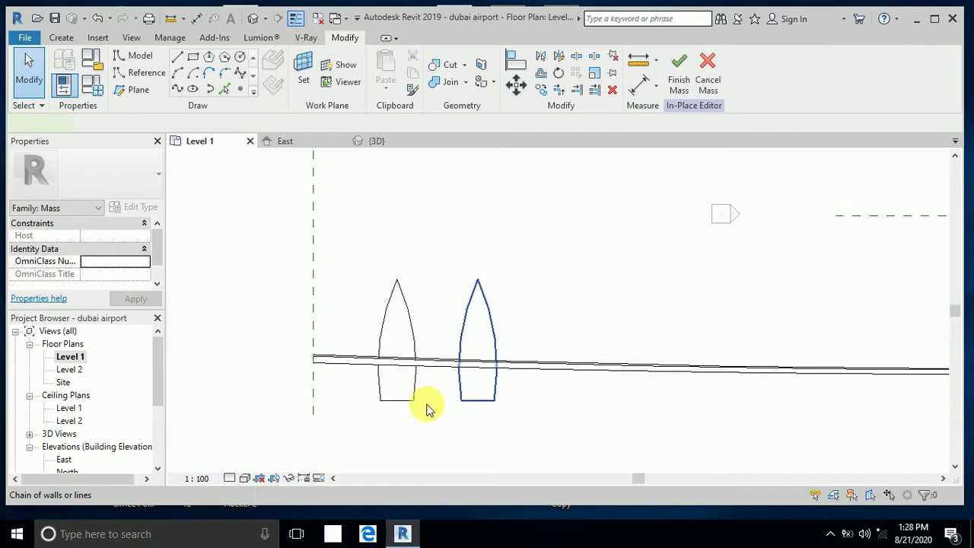
Place multiple snapped copies of the lens outline along the lower edge
left_click(427, 409)
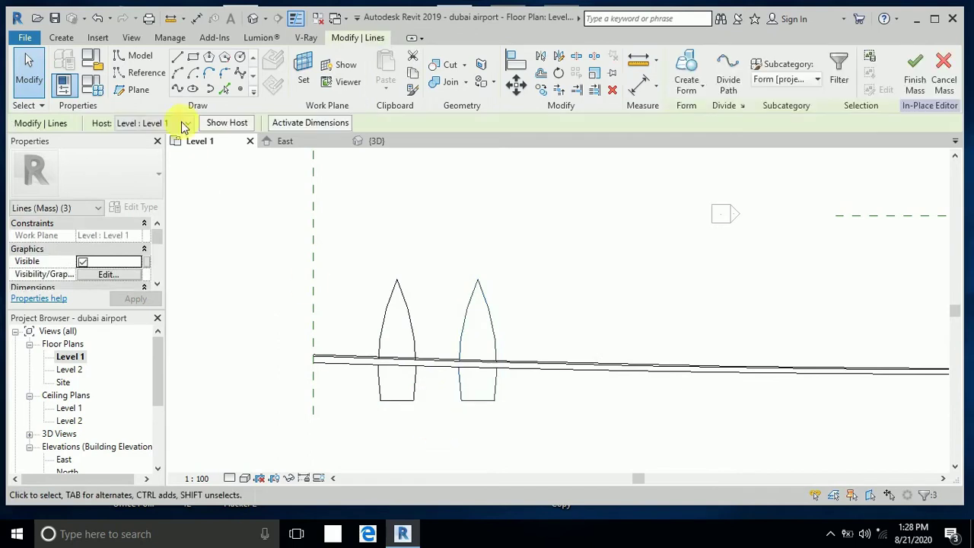
left_click(540, 93)
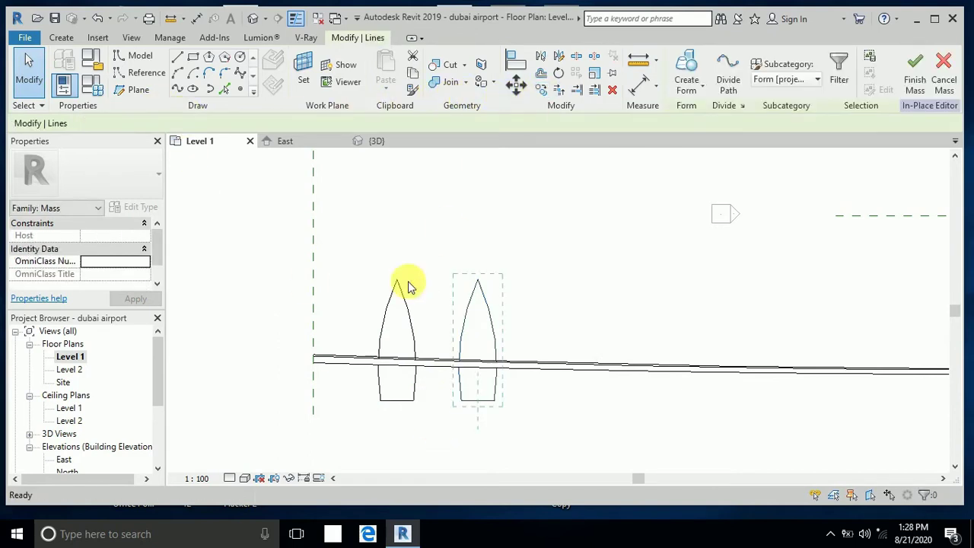
left_click(412, 402)
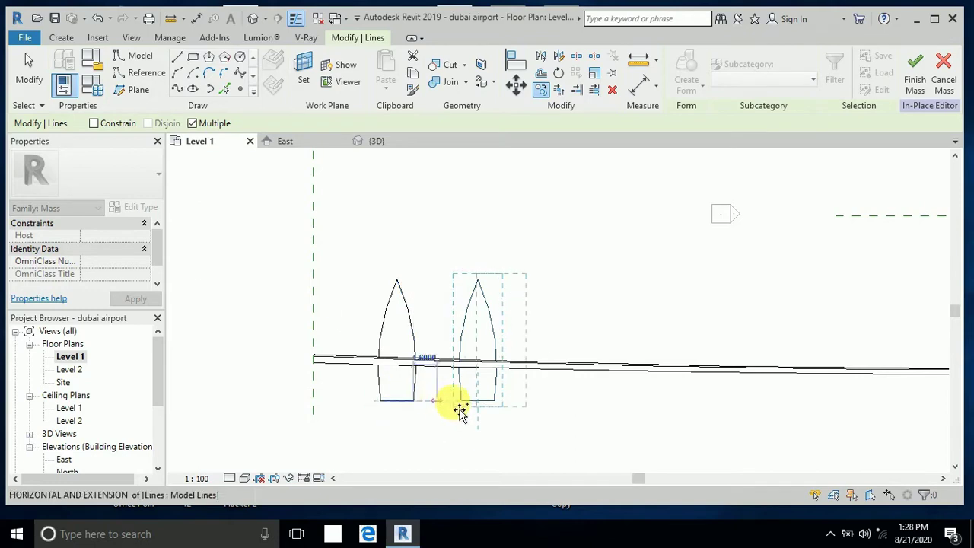
left_click(493, 401)
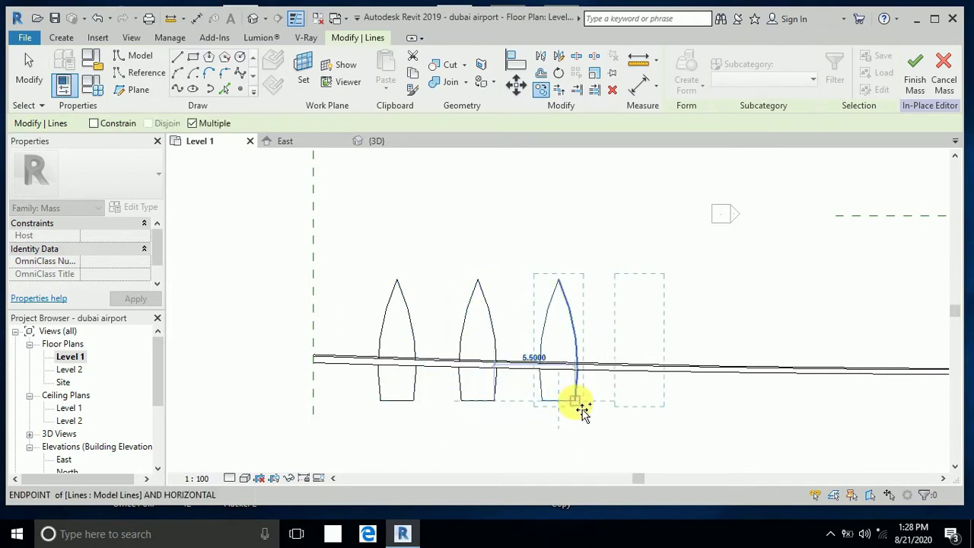
left_click(578, 408)
left_click(699, 413)
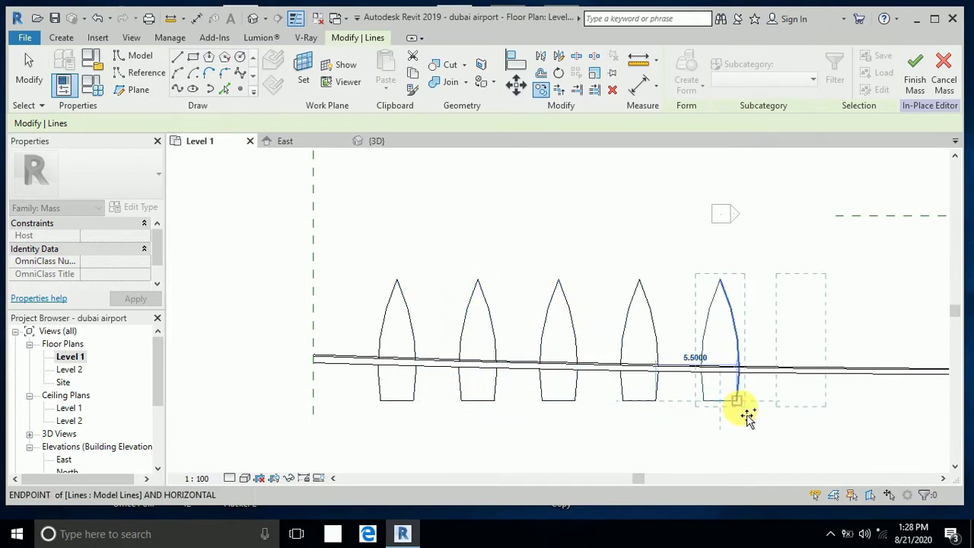
left_click(737, 401)
scroll(370, 337, "down", 3)
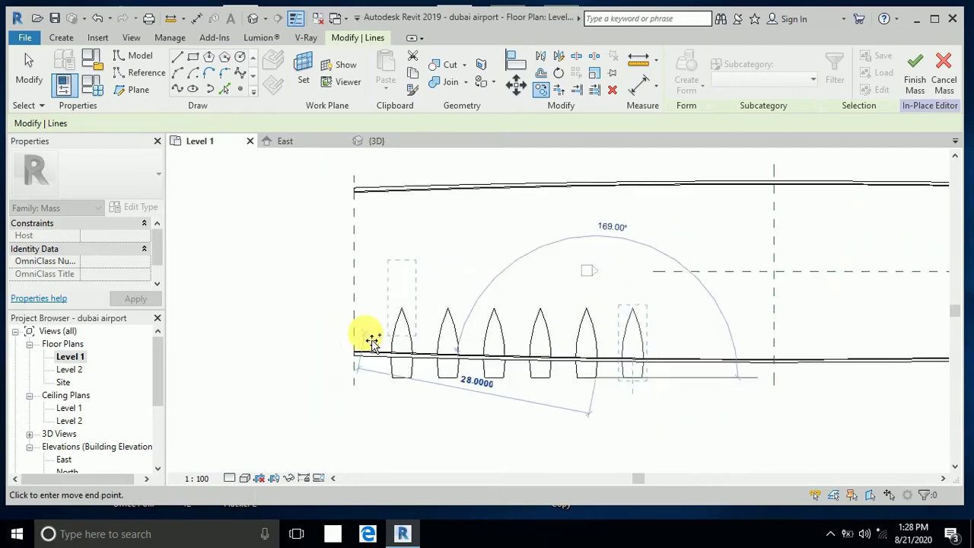
scroll(586, 370, "up", 2)
scroll(586, 370, "up", 2)
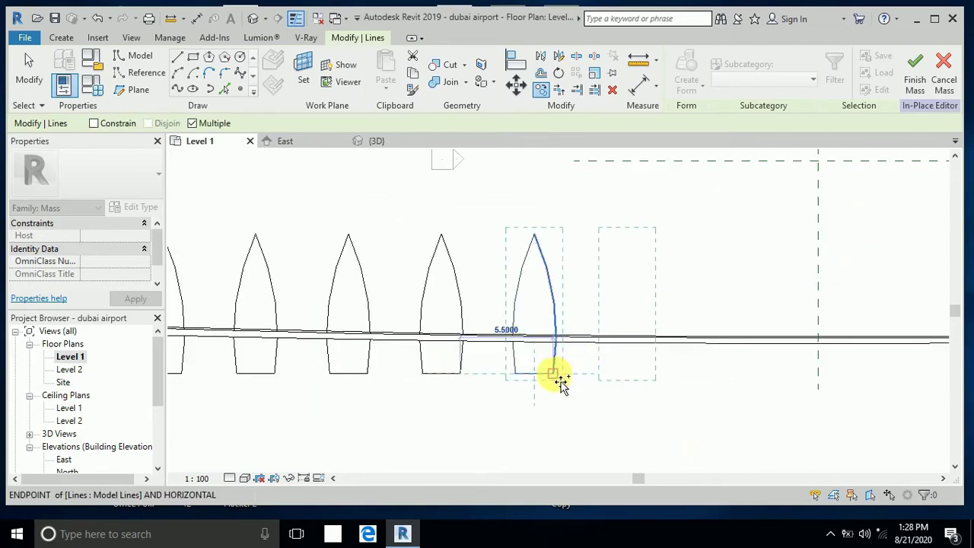
left_click(584, 391)
left_click(646, 373)
left_click(739, 376)
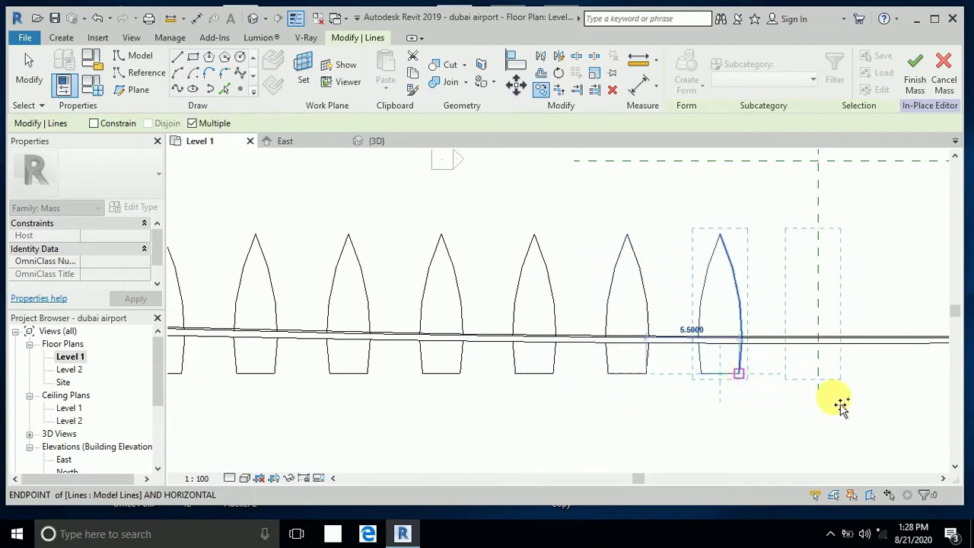
Continue placing lens copies until the row reaches the edge's right end
scroll(533, 357, "down", 3)
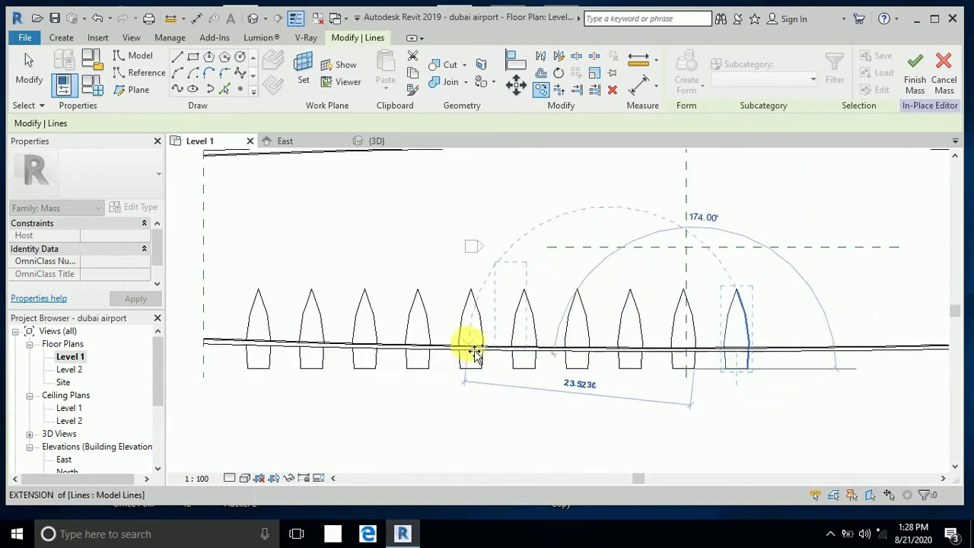
scroll(662, 365, "up", 2)
scroll(658, 370, "up", 2)
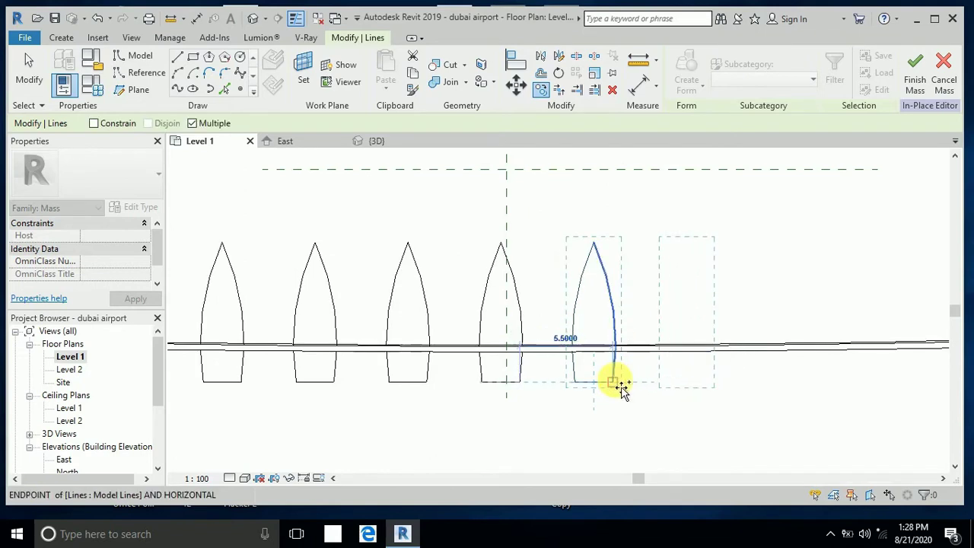
left_click(742, 395)
left_click(708, 380)
scroll(525, 350, "down", 3)
left_click(765, 359)
scroll(730, 373, "up", 1)
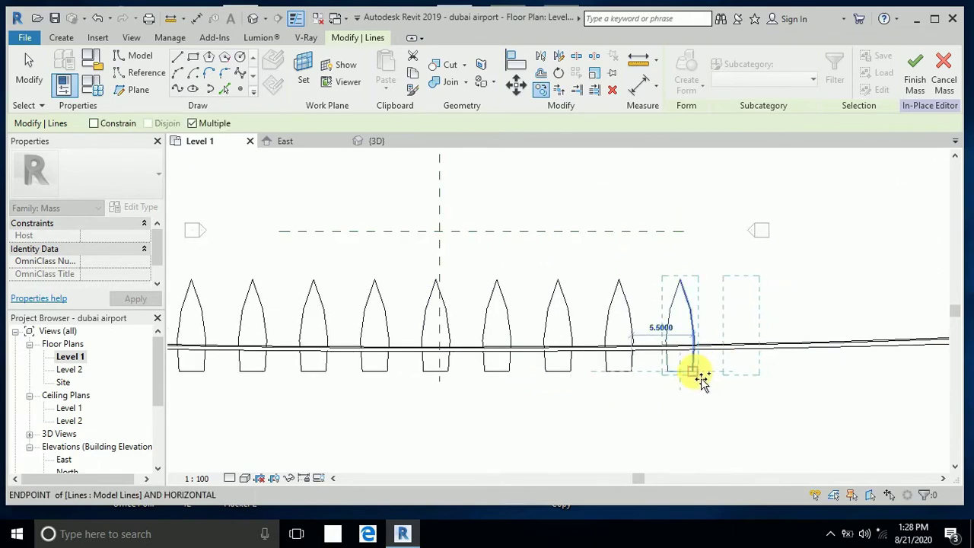
left_click(760, 388)
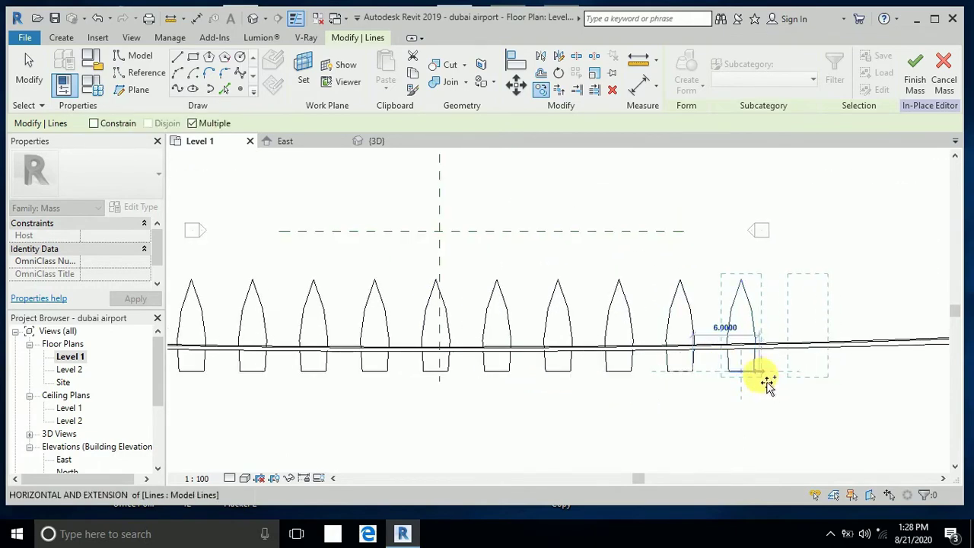
left_click(816, 385)
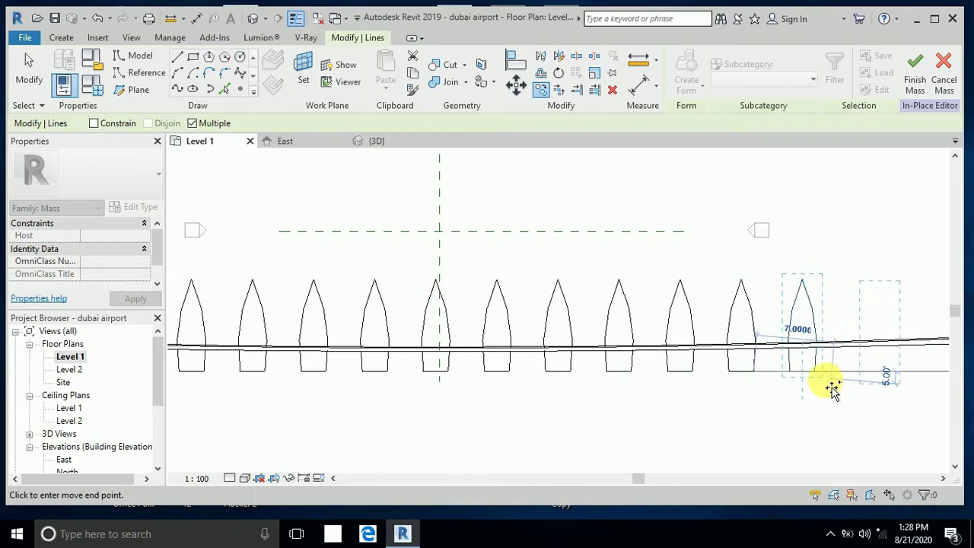
scroll(750, 387, "down", 3)
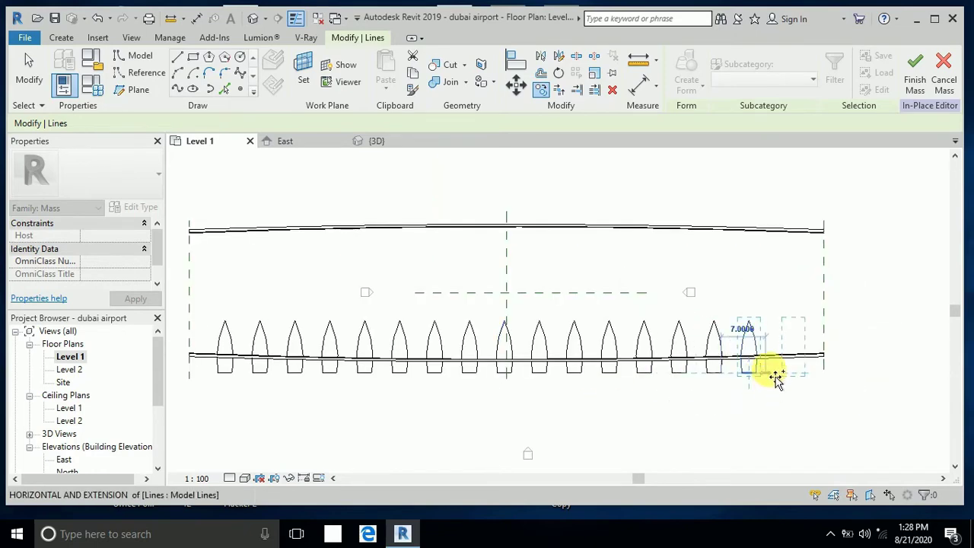
scroll(771, 376, "up", 2)
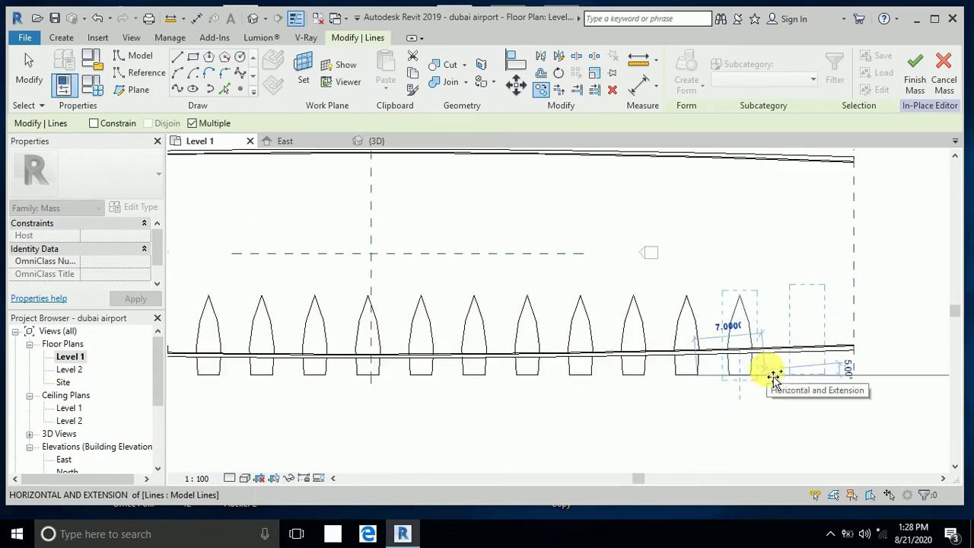
left_click(847, 389)
scroll(822, 394, "down", 2)
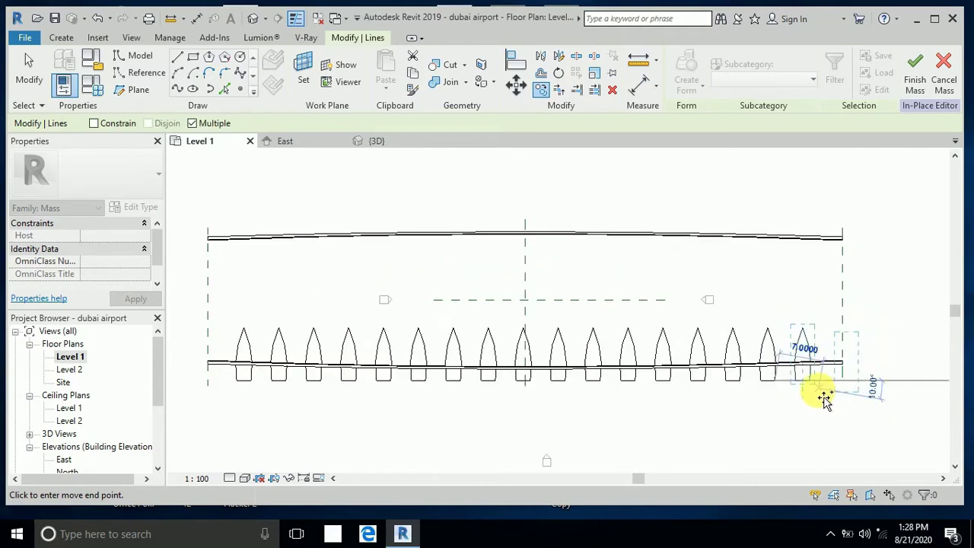
left_click(30, 76)
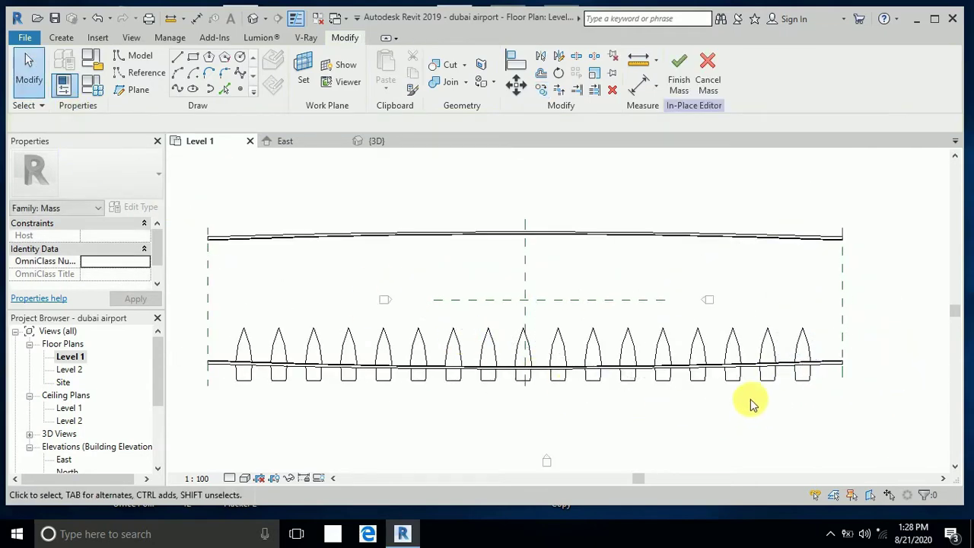
Turn the first few lens outlines into solid forms, redoing the second one
middle_click_drag(757, 401, 780, 386)
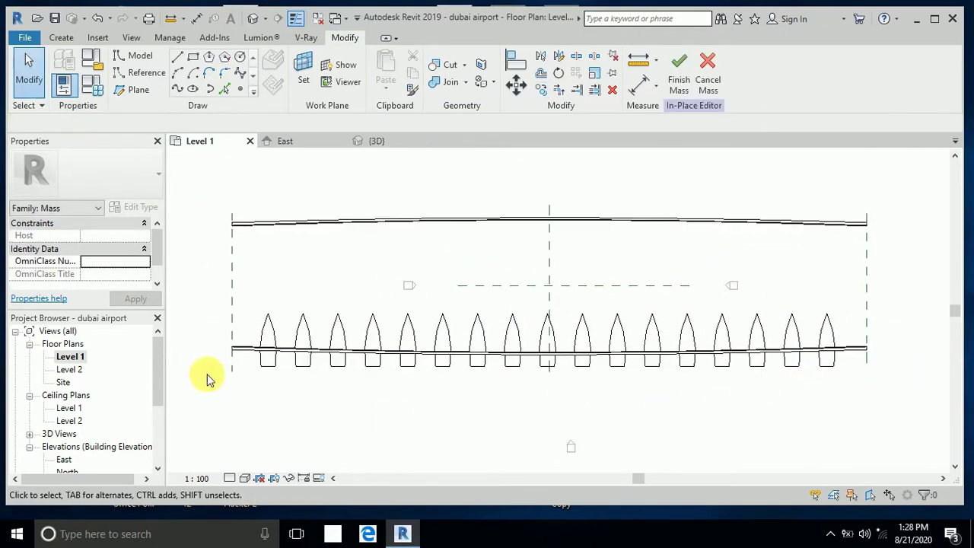
left_click(261, 372)
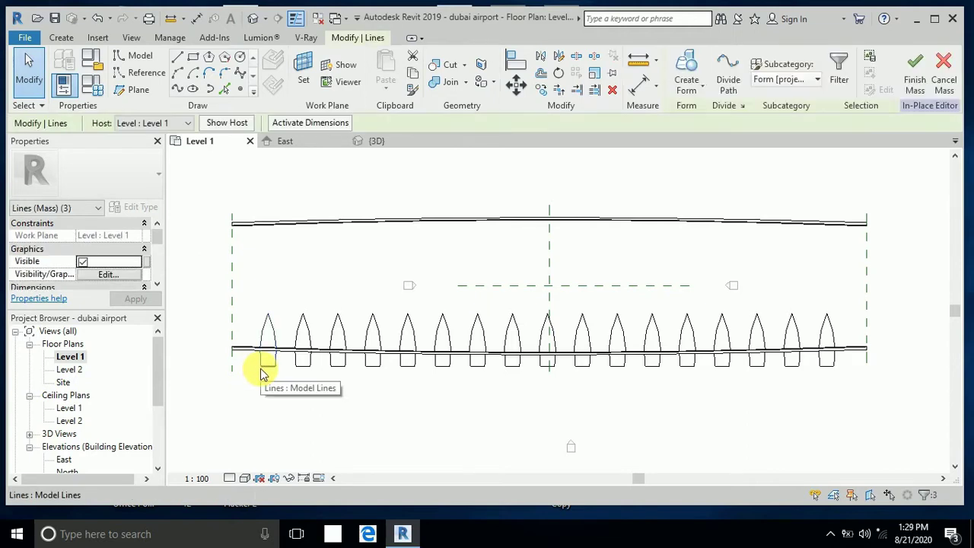
left_click(687, 79)
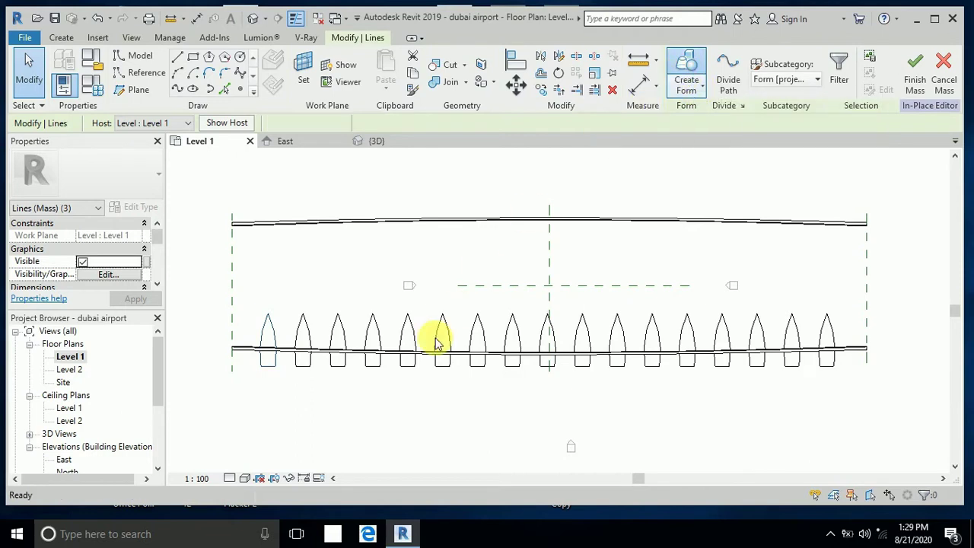
left_click(304, 370)
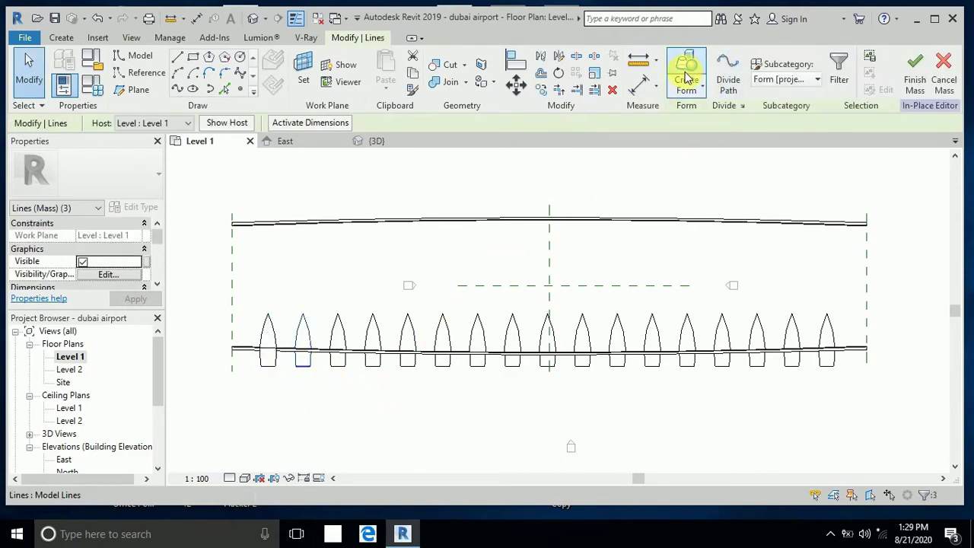
key("Return")
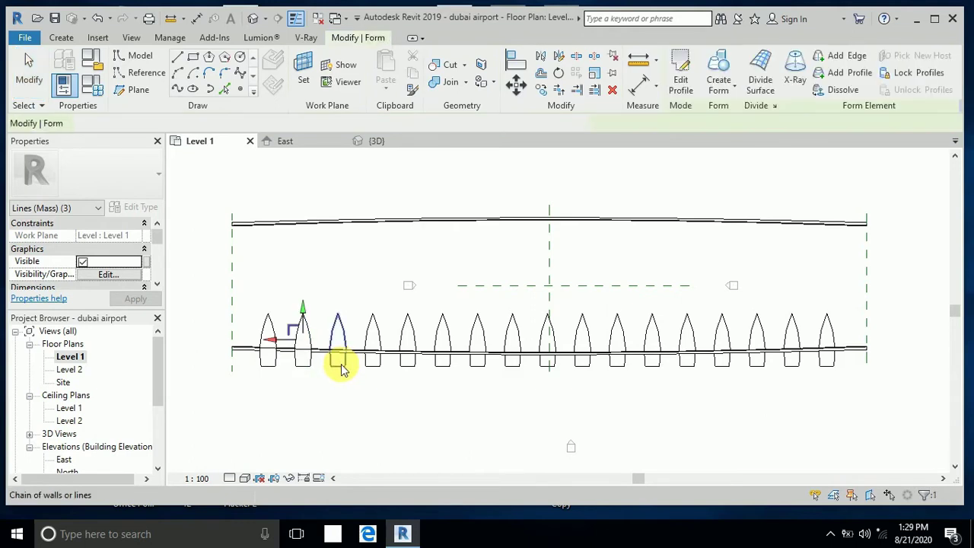
key("ctrl+z")
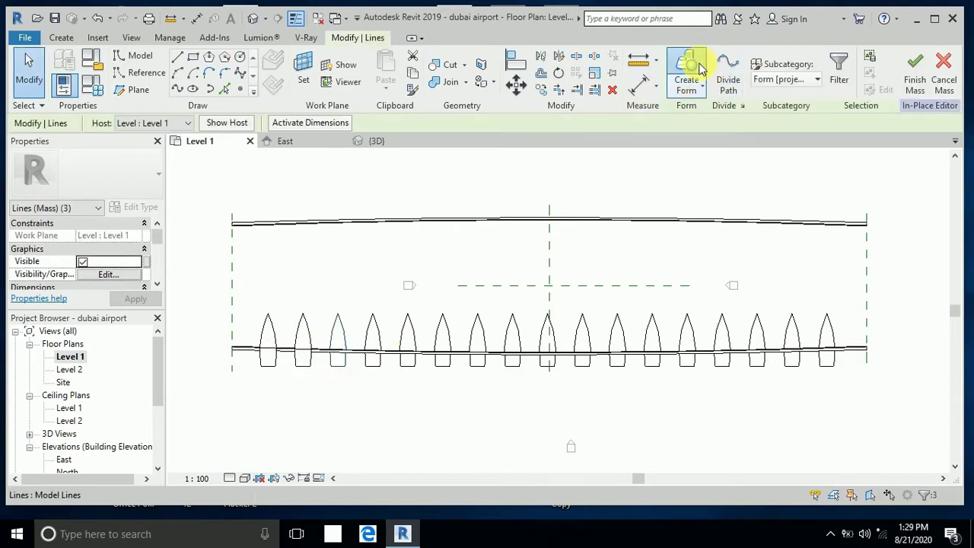
left_click(700, 68)
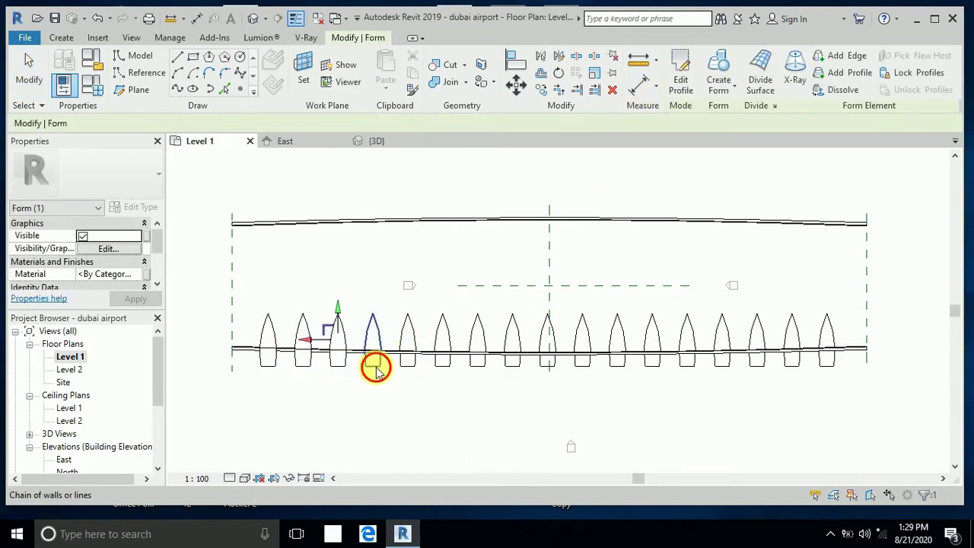
key("ctrl+z")
left_click(690, 67)
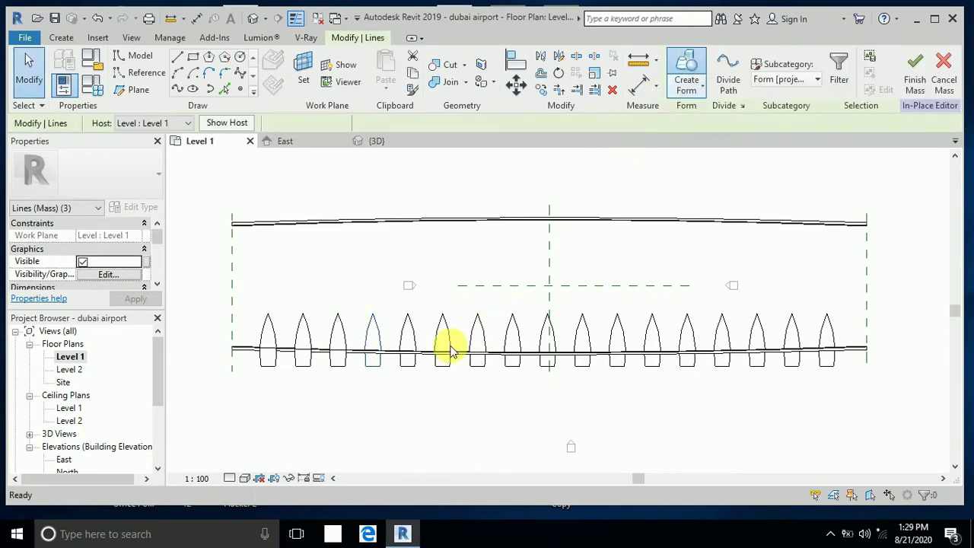
Create solid forms from the fifth through eleventh lens outlines
left_click(409, 369)
left_click(442, 370)
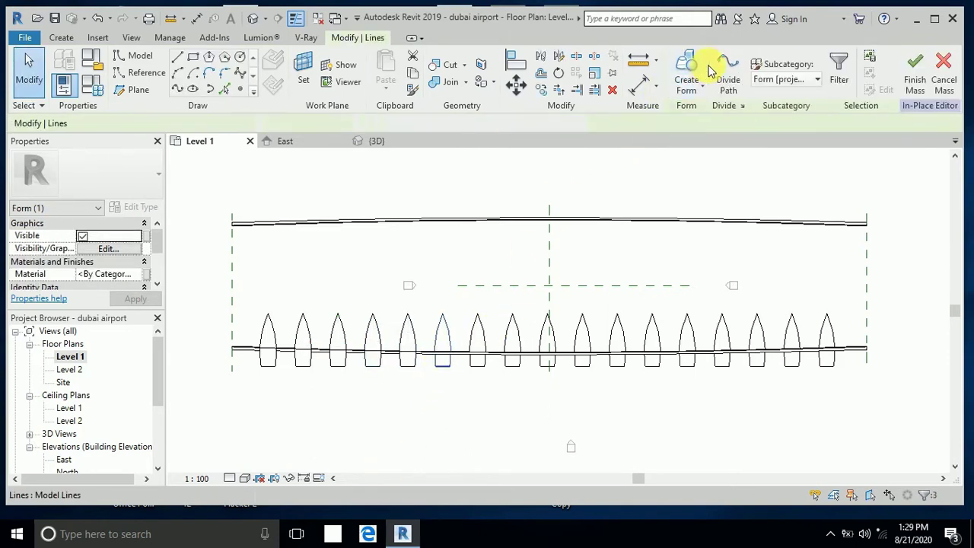
left_click(478, 369)
left_click(687, 68)
left_click(515, 369)
left_click(687, 69)
left_click(547, 368)
left_click(687, 69)
left_click(582, 368)
left_click(687, 69)
left_click(657, 344)
left_click(687, 69)
Create solid forms from the twelfth through sixteenth lens outlines, then clear selection
left_click(693, 348)
left_click(687, 69)
left_click(723, 363)
left_click(687, 70)
left_click(754, 365)
left_click(680, 76)
left_click(796, 366)
left_click(683, 76)
left_click(828, 365)
left_click(687, 70)
key("ctrl+z")
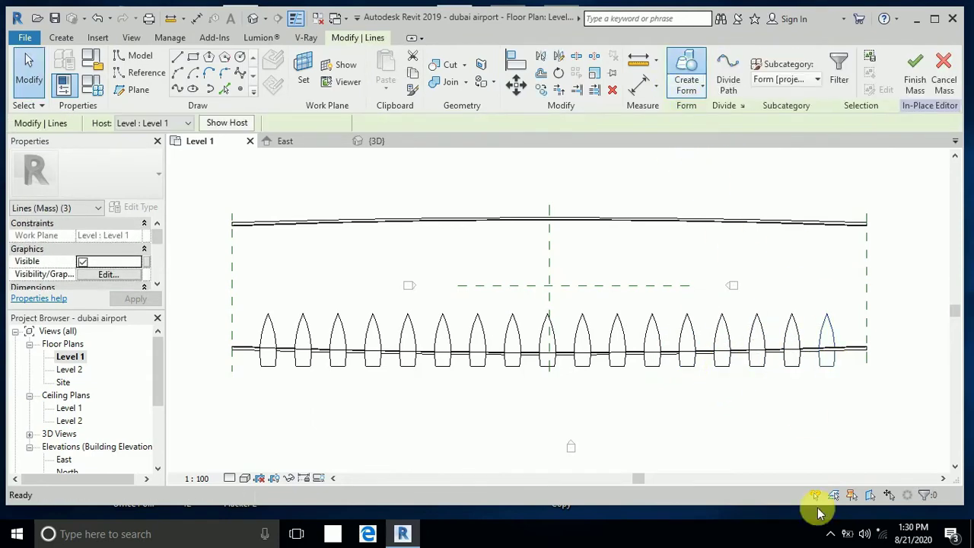
key("ctrl+y")
left_click(700, 445)
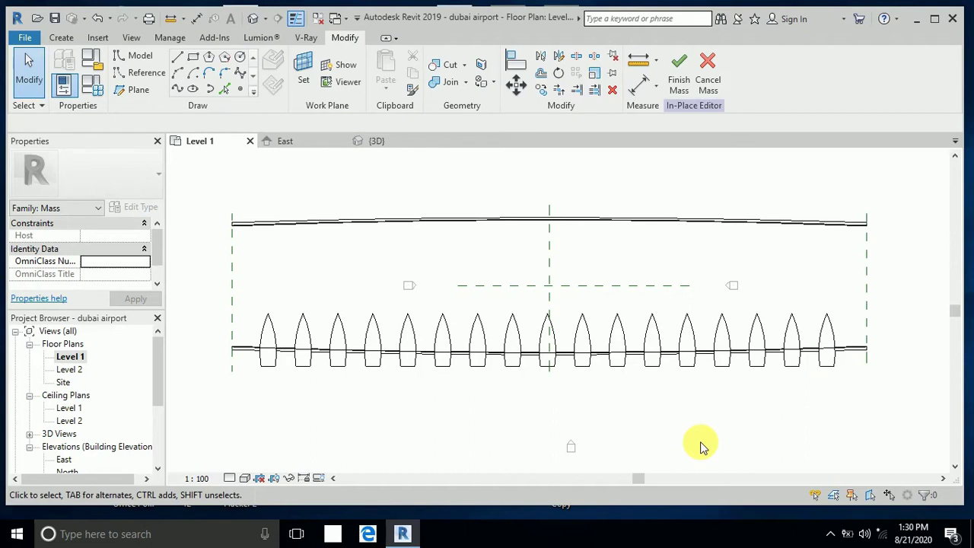
Box-select the fin forms, excluding the reference plane, and mirror them across the central reference plane
left_click_drag(847, 357, 248, 375)
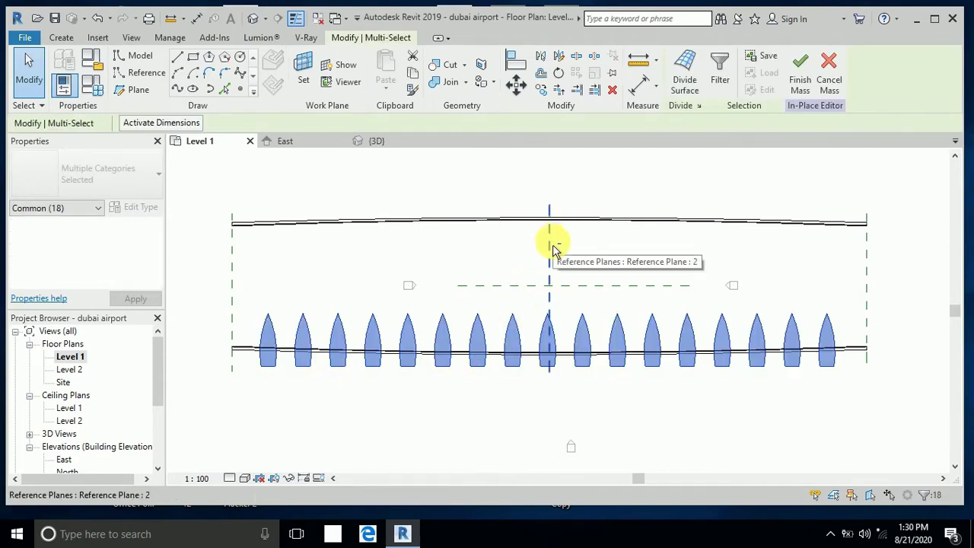
left_click(549, 363, "shift")
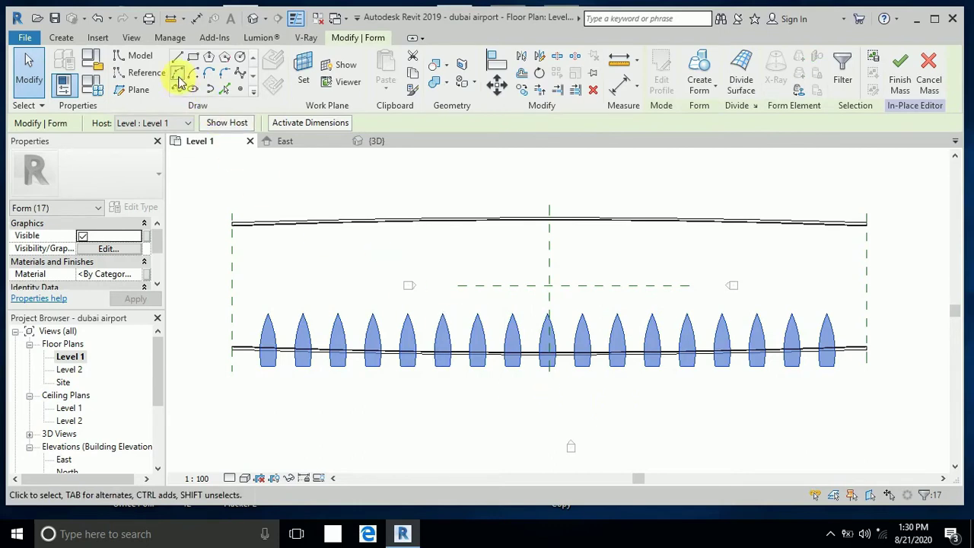
left_click(539, 57)
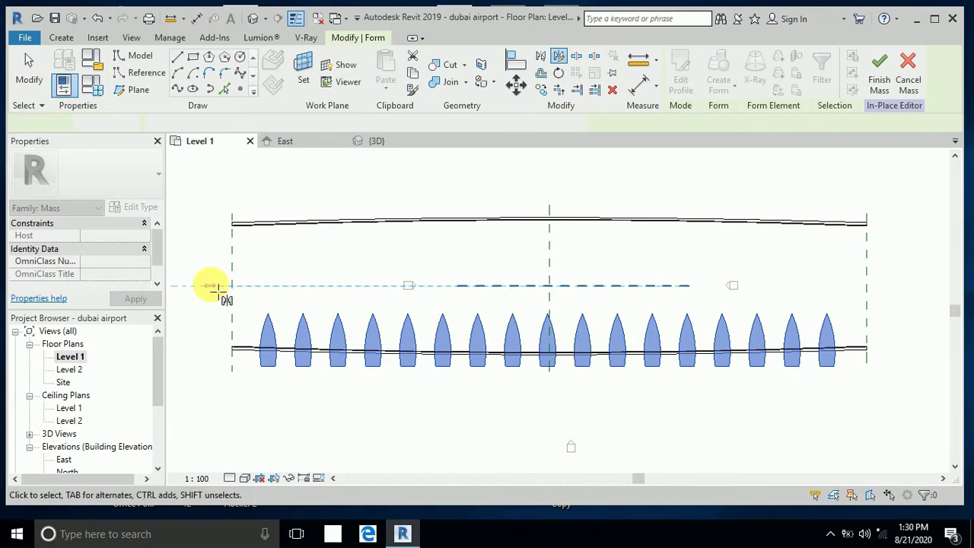
left_click(216, 286)
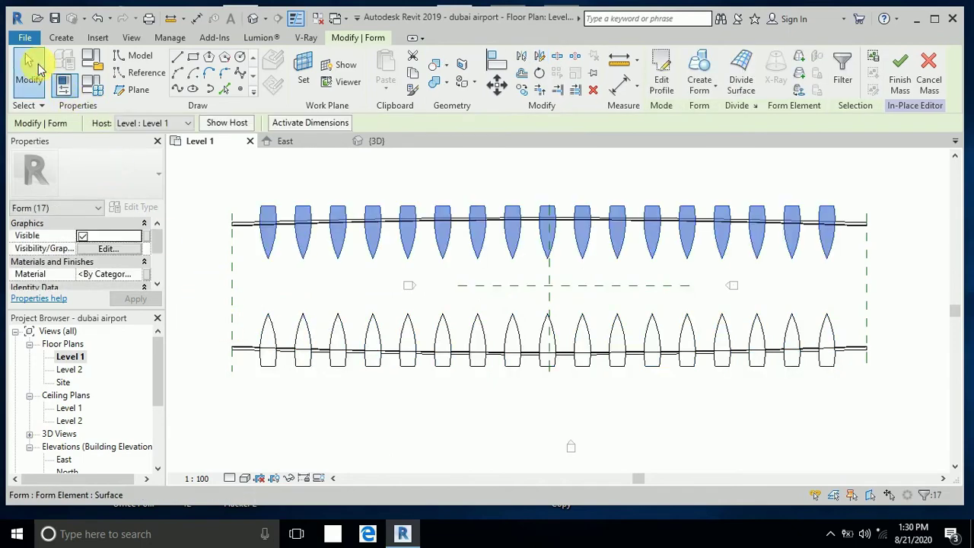
left_click(38, 67)
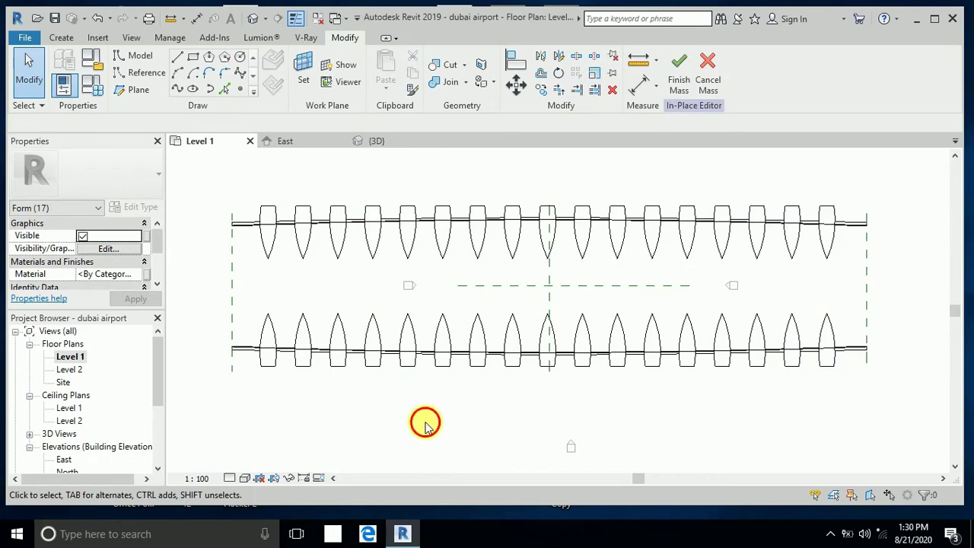
Open the Default 3D View and orbit and zoom to the near roof edge
left_click(254, 18)
middle_click_drag(479, 419, 392, 371, "shift")
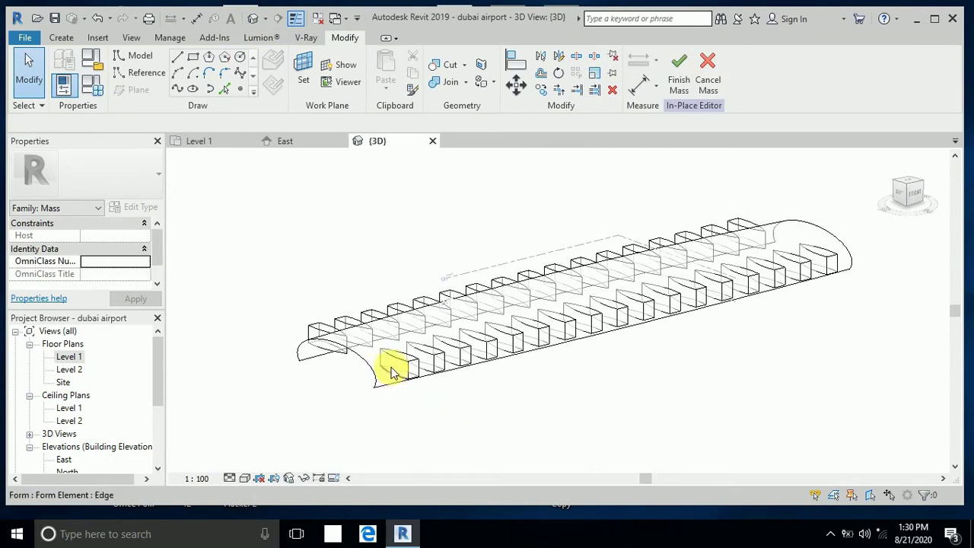
scroll(391, 372, "up", 3)
mouse_move(417, 411)
middle_mouse_down("shift")
mouse_move(485, 435)
mouse_move(467, 404)
mouse_move(421, 425)
mouse_move(421, 417)
middle_mouse_up("shift")
scroll(525, 416, "down", 2)
scroll(502, 414, "up", 2)
scroll(437, 413, "up", 2)
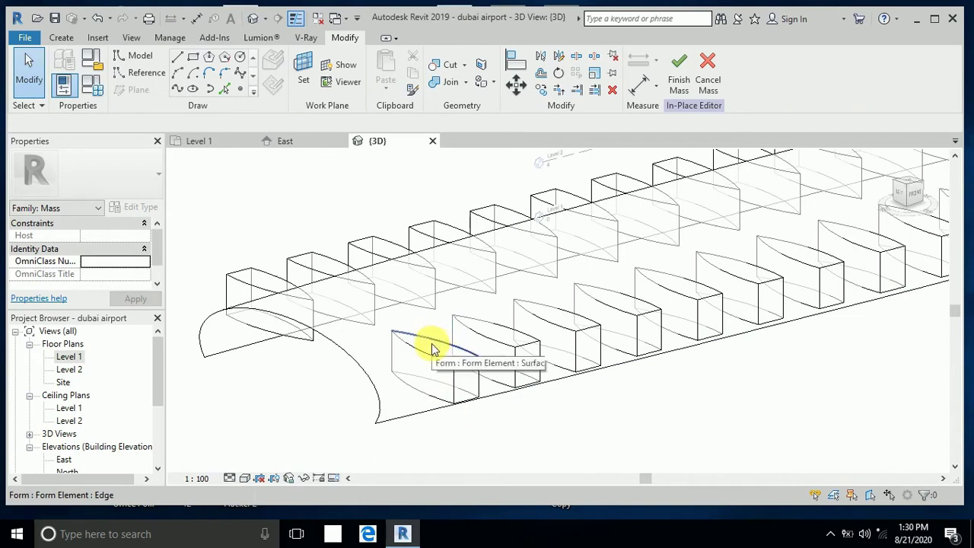
Raise the first fin's top face from 3.000 to 4.936
key("Tab")
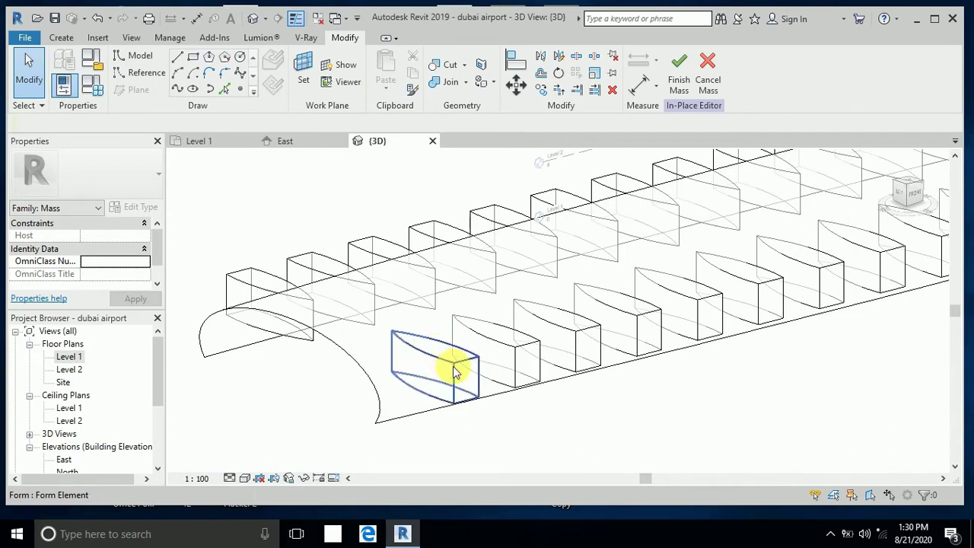
left_click(454, 371)
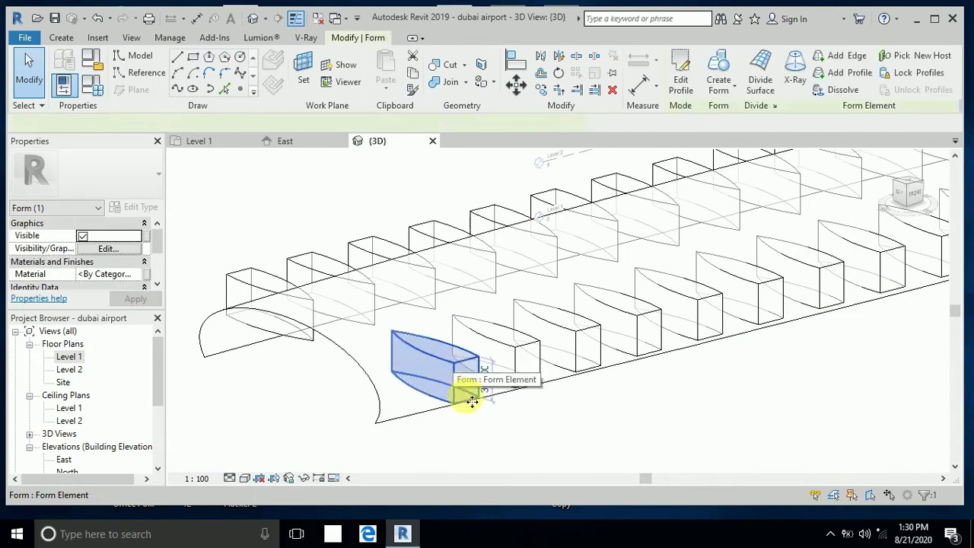
key("Escape")
left_click(433, 352)
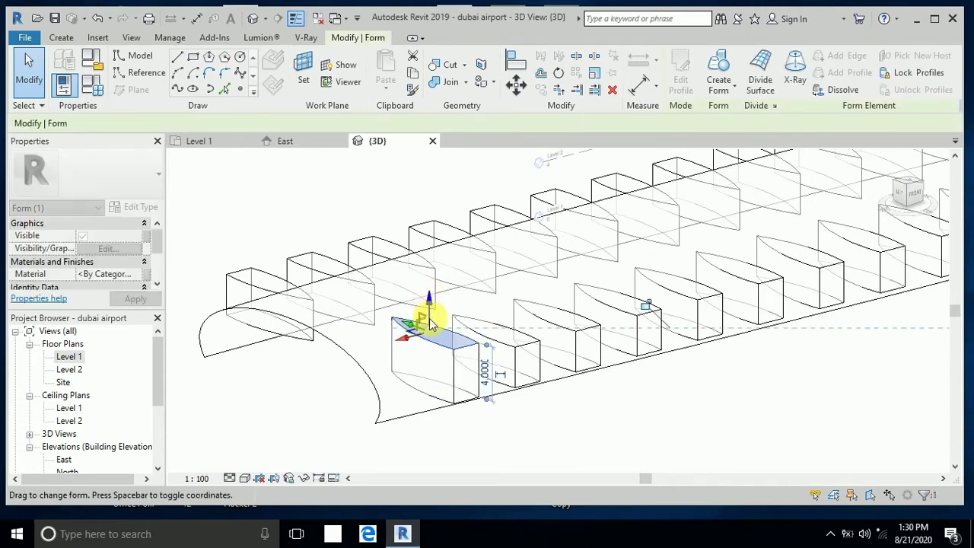
left_click_drag(434, 303, 439, 295)
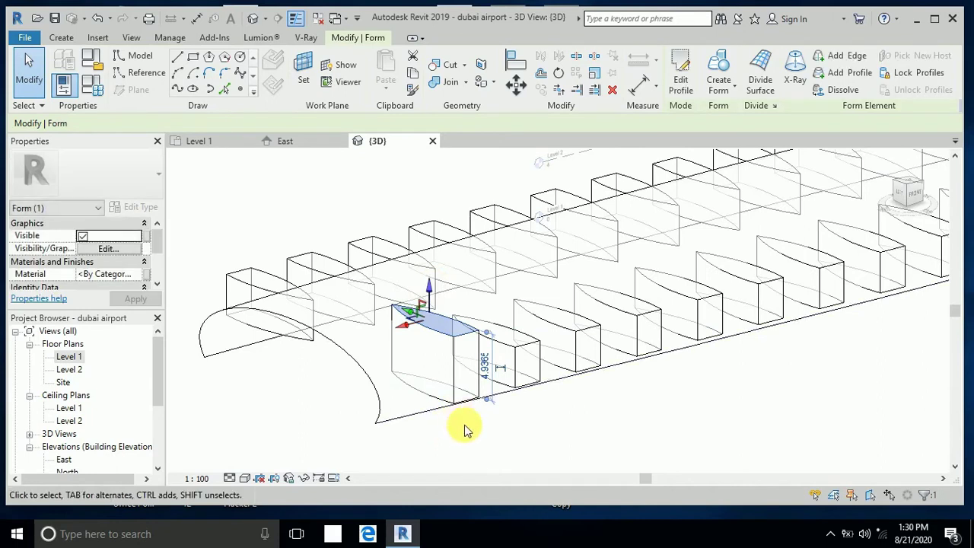
key("Tab")
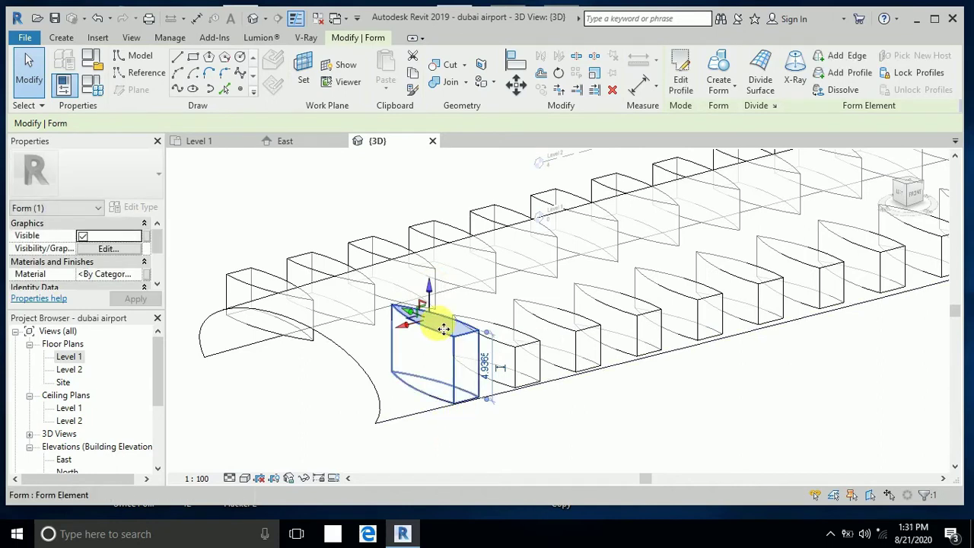
Set the first fin form's Solid/Void property to Void, then orbit to see it cut the roof
left_click(444, 329)
scroll(133, 274, "down", 3)
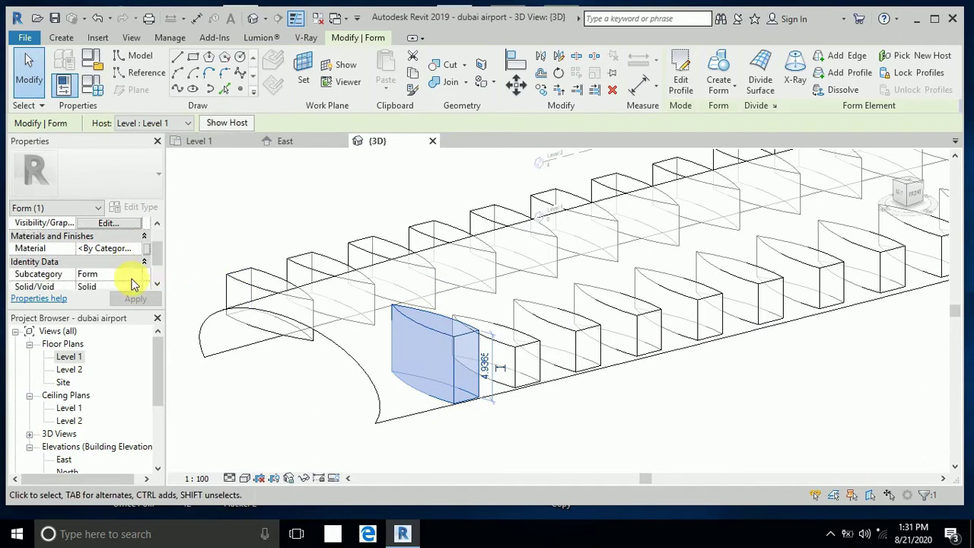
left_click(136, 262)
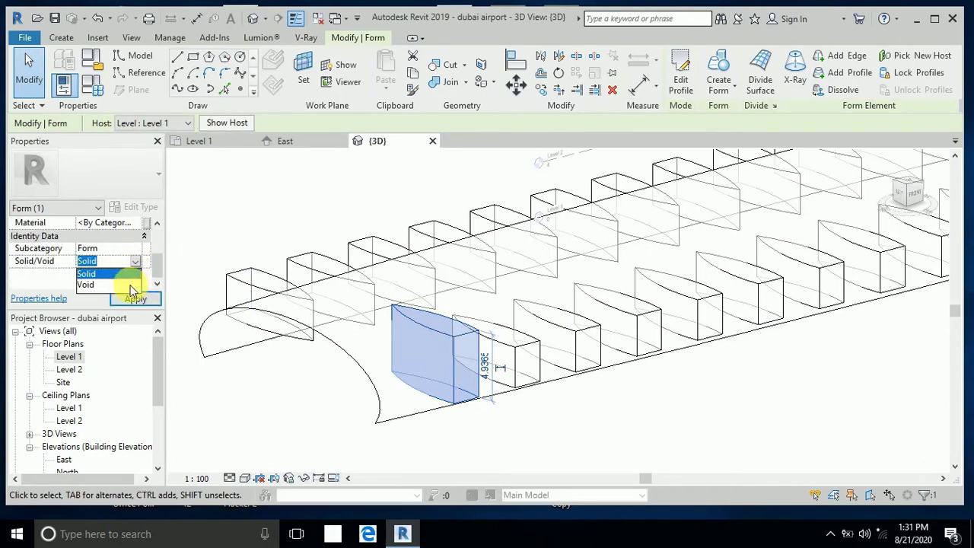
left_click(129, 285)
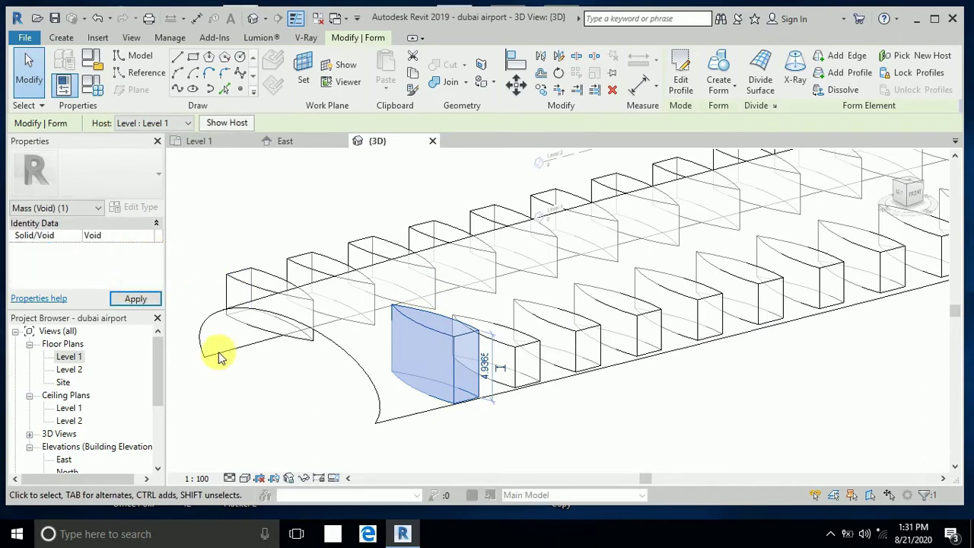
left_click(257, 421)
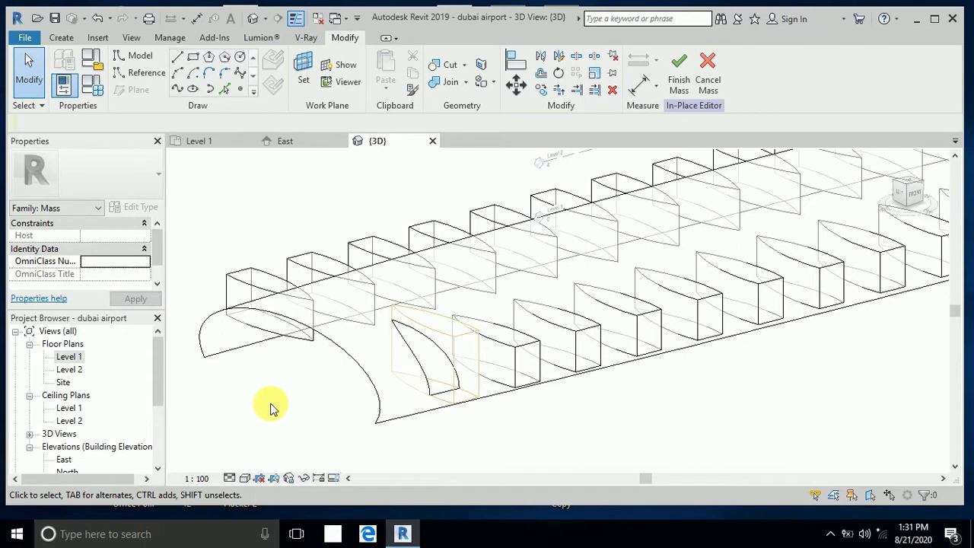
left_click(537, 428)
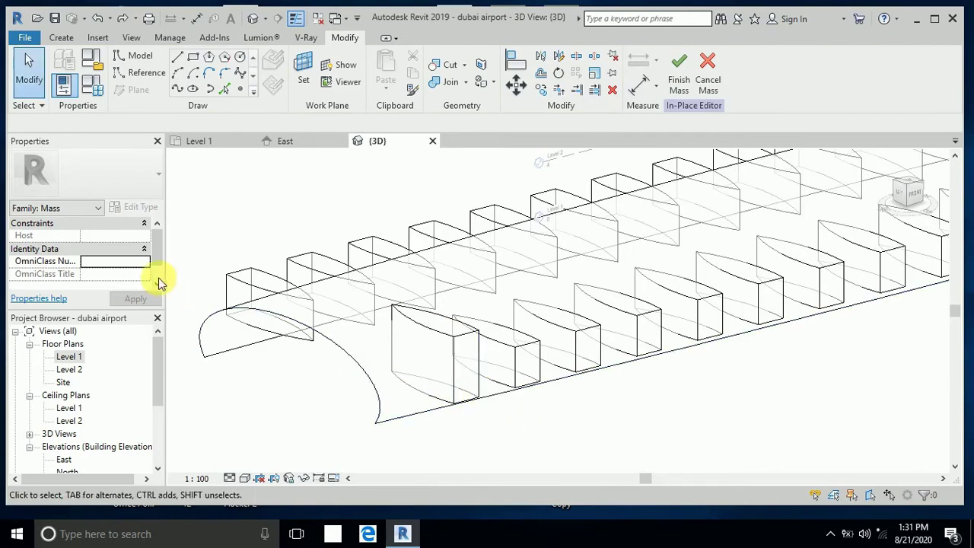
middle_click_drag(210, 317, 262, 342, "shift")
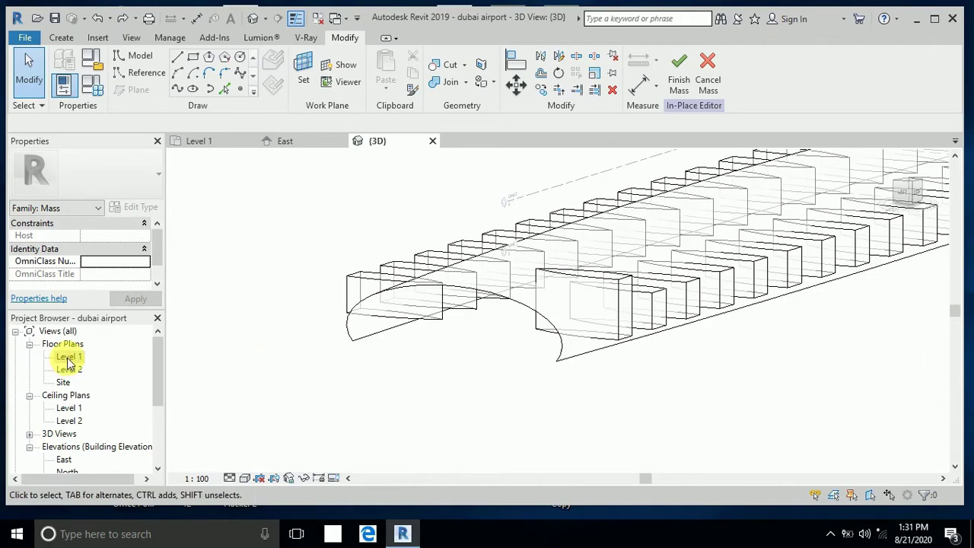
In the Level 1 plan, stretch the first two lower-row fins further past the roof edge
double_click(68, 356)
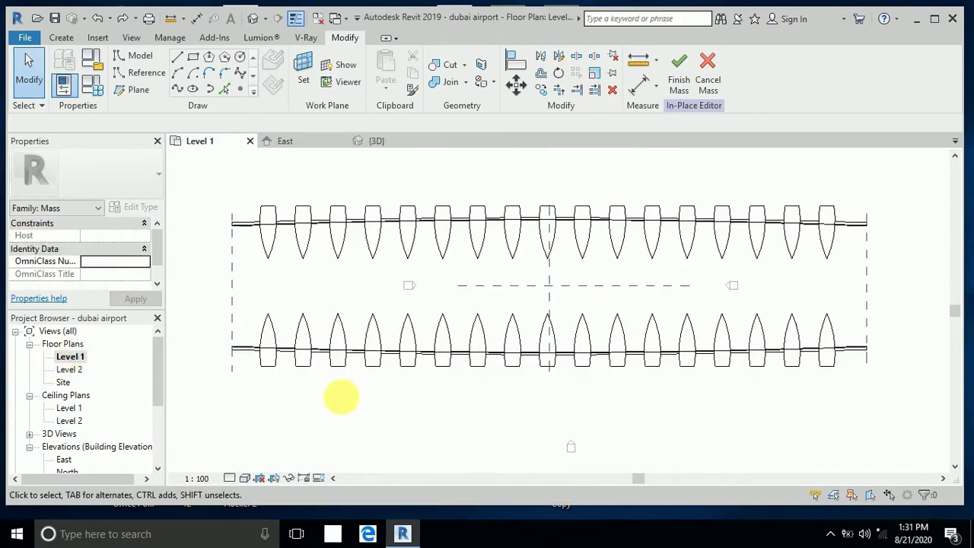
middle_click_drag(341, 395, 430, 366)
scroll(407, 340, "up", 2)
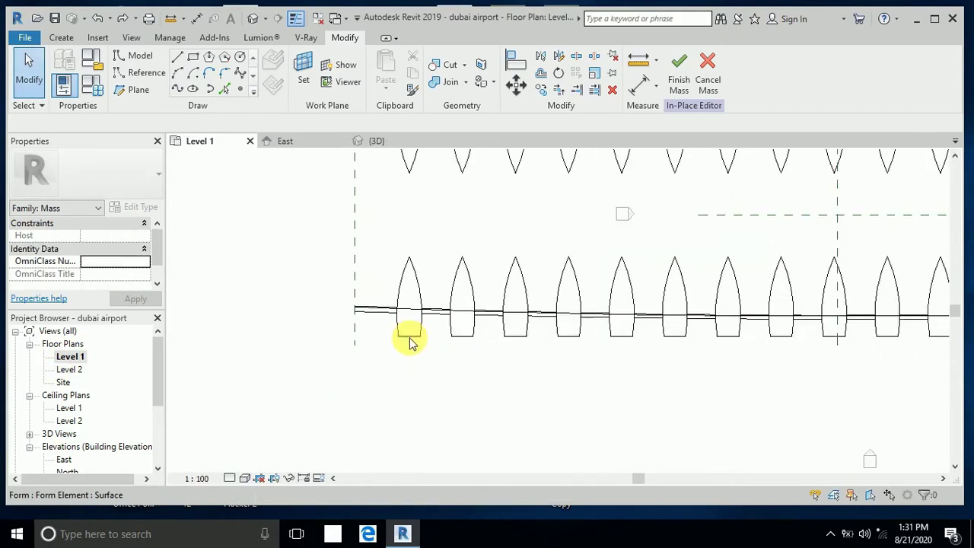
left_click(405, 373)
left_click_drag(408, 372, 413, 426)
left_click(469, 346)
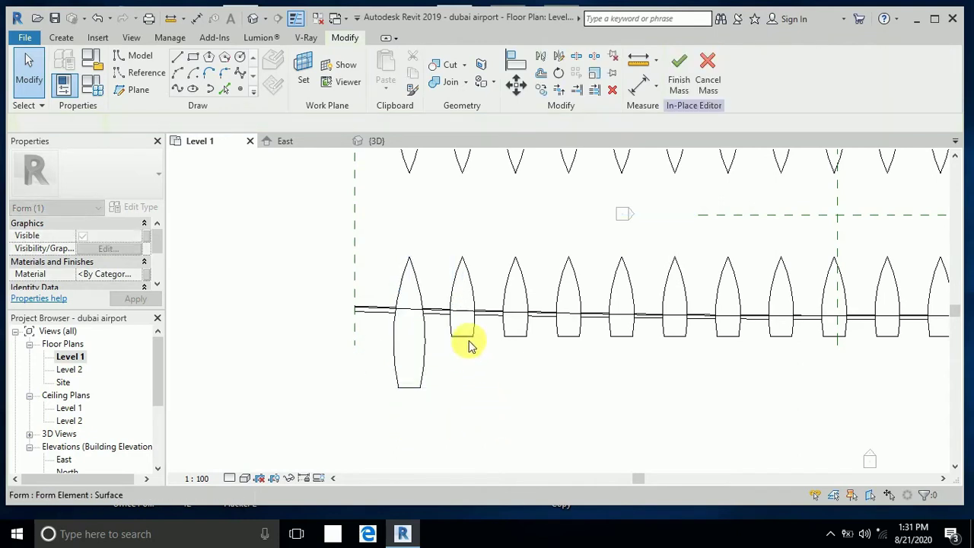
left_click(464, 357)
left_click_drag(464, 370, 464, 419)
Extend the third and fourth fins down to match the first two
left_click(537, 384)
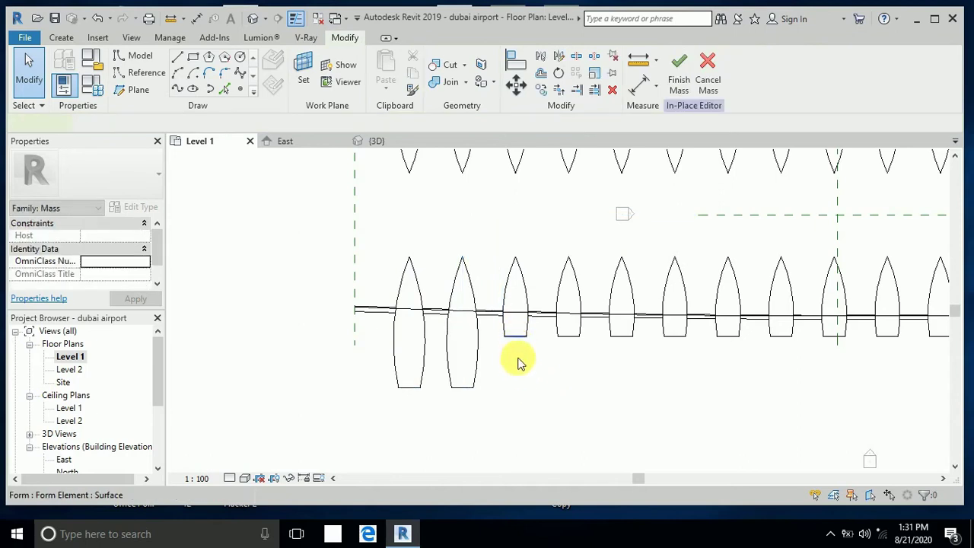
left_click(517, 362)
left_click_drag(515, 369, 521, 431)
left_click(573, 346)
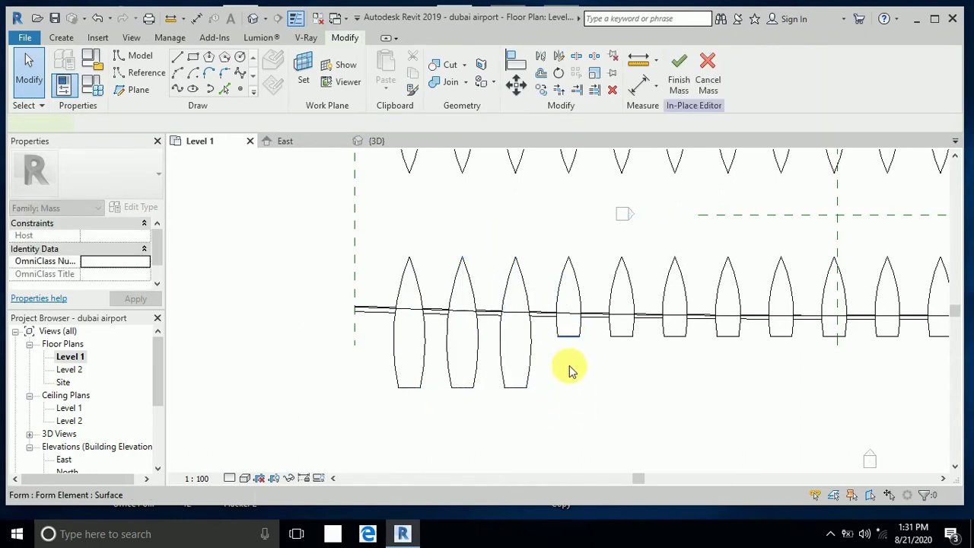
left_click(572, 371)
left_click_drag(571, 408, 575, 427)
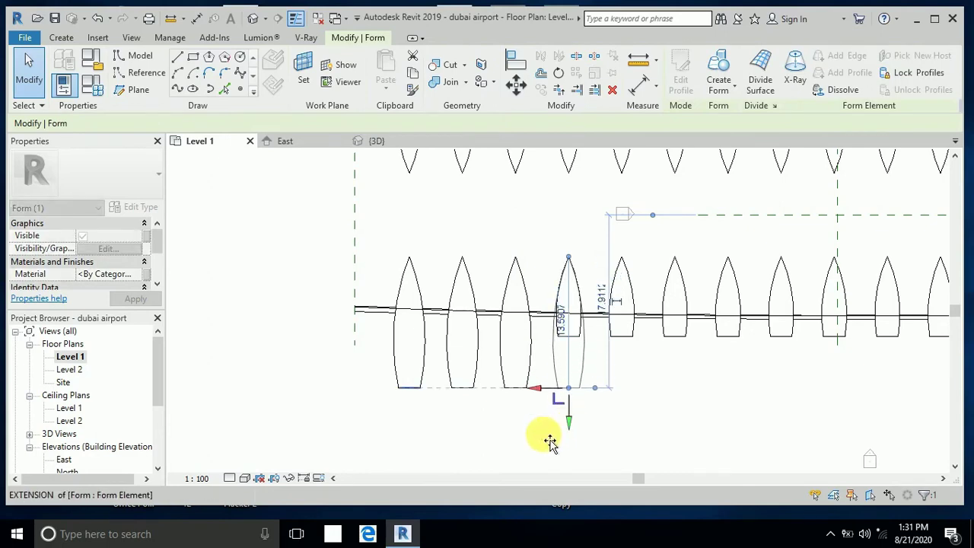
left_click(380, 424)
middle_click_drag(380, 424, 454, 426)
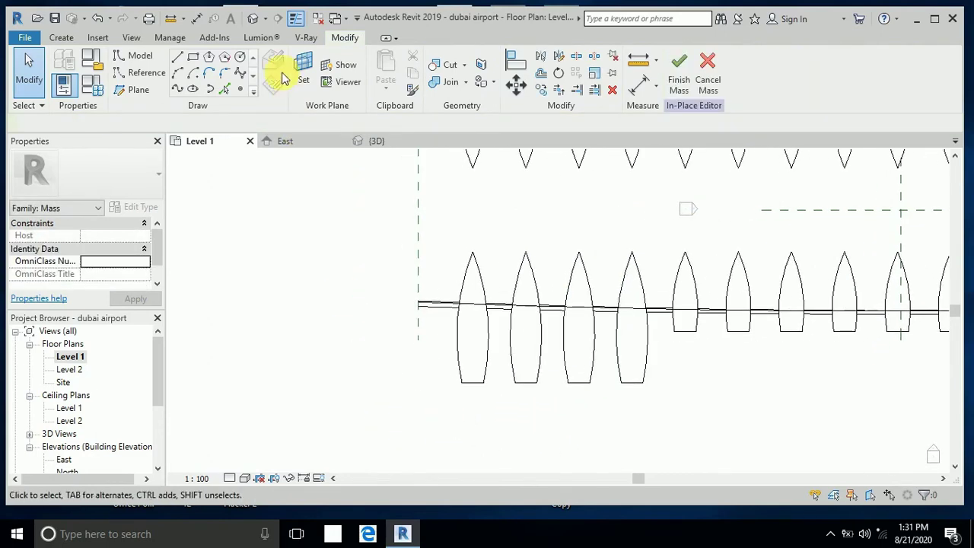
In the Default 3D view, pull the void fin's bottom surface lower beneath the roof
left_click(255, 21)
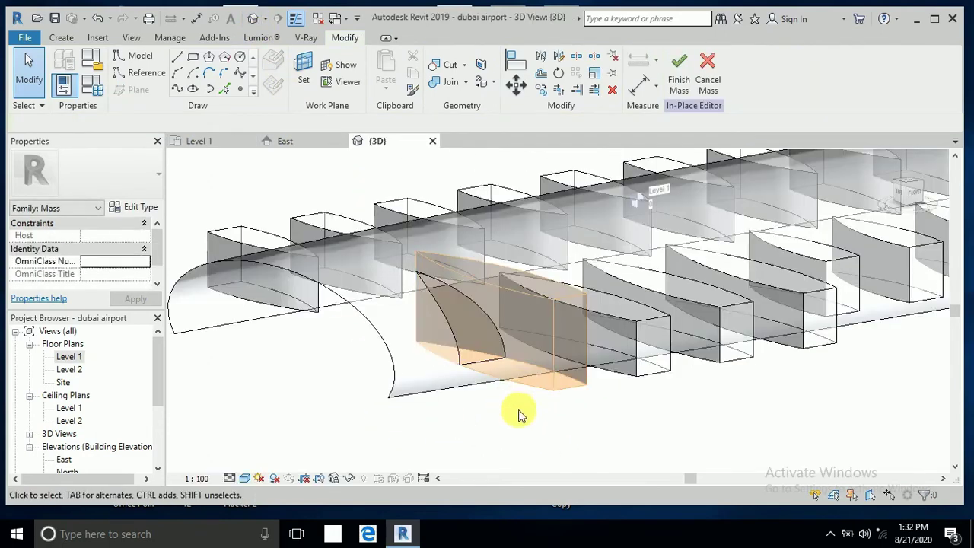
left_click(569, 382)
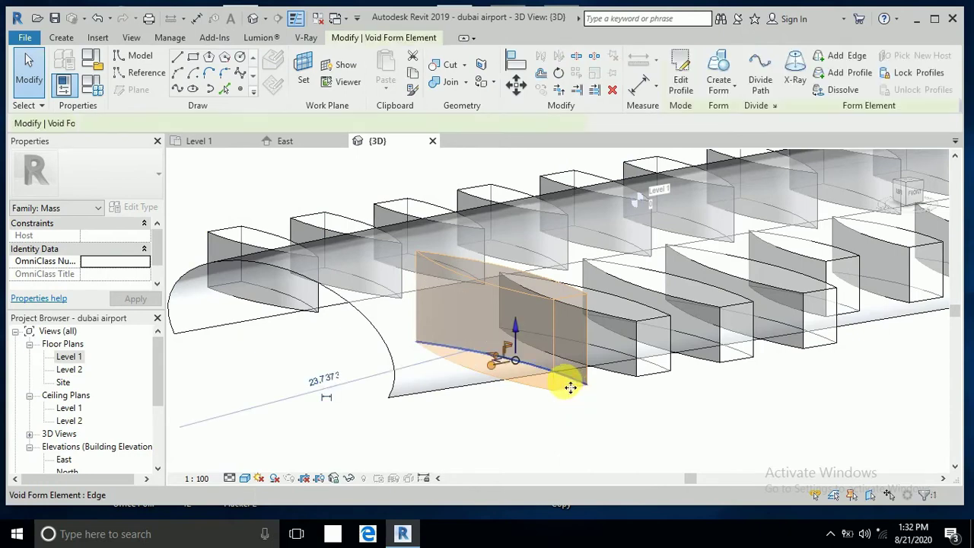
key("Escape")
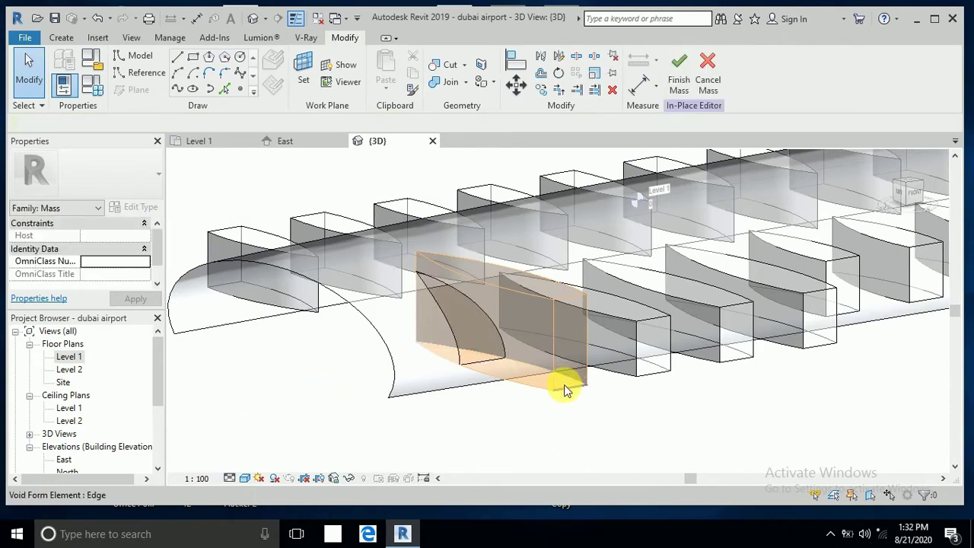
key("Tab")
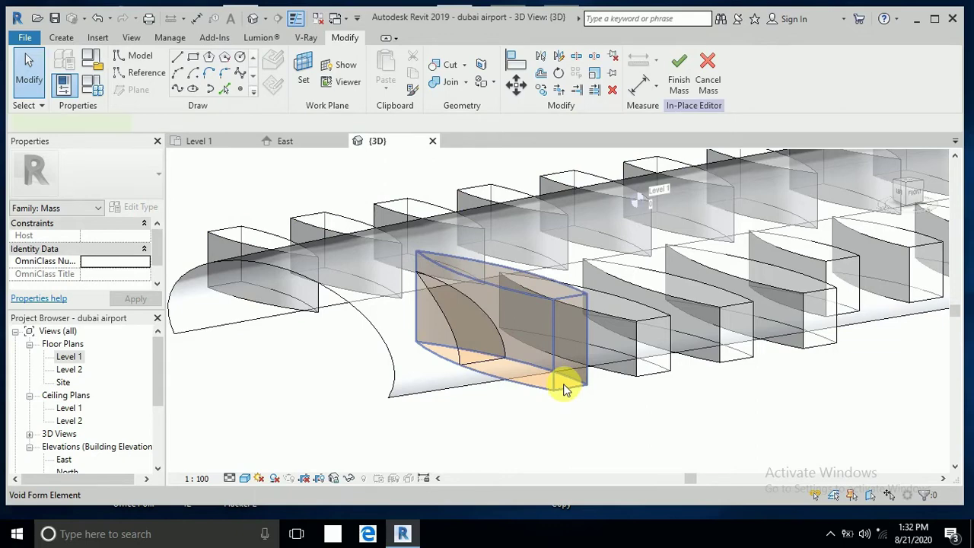
left_click(564, 389)
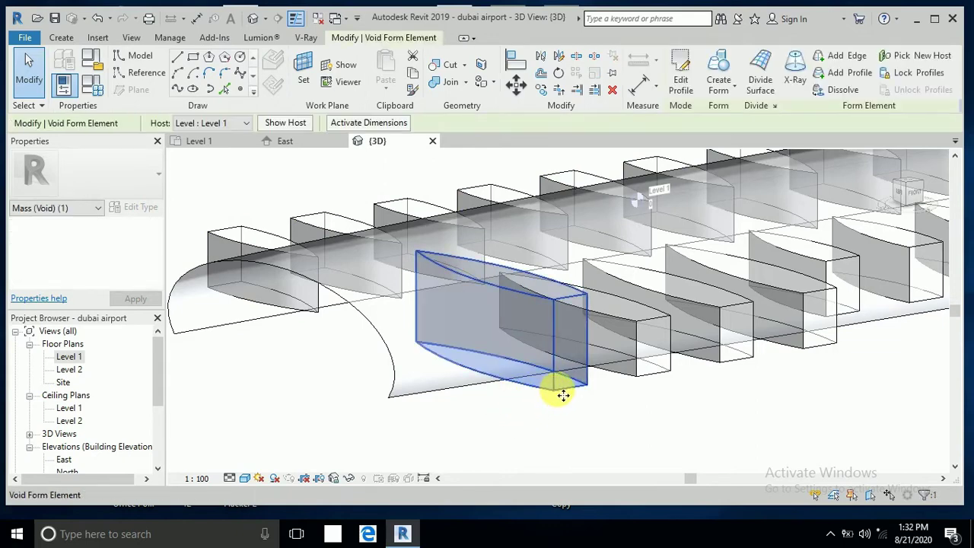
key("Tab")
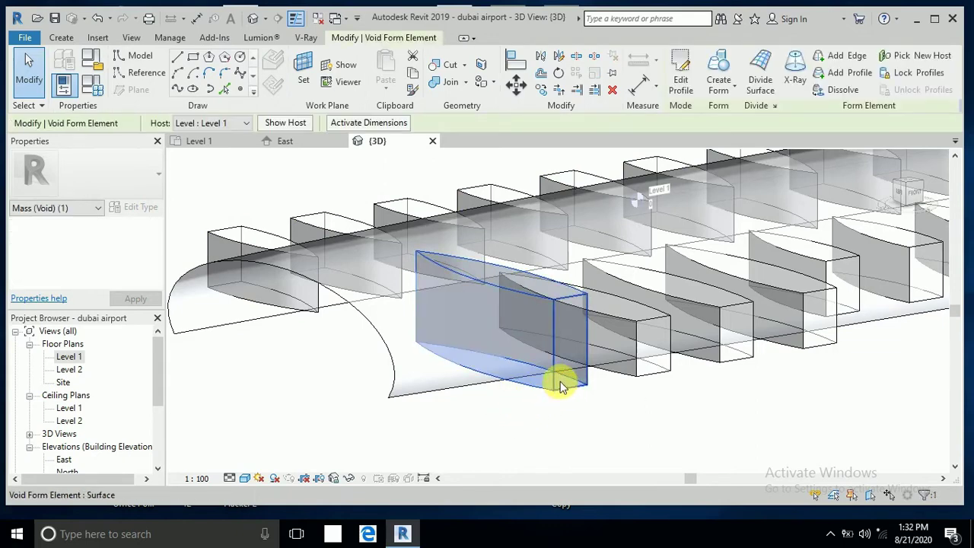
left_click(561, 387)
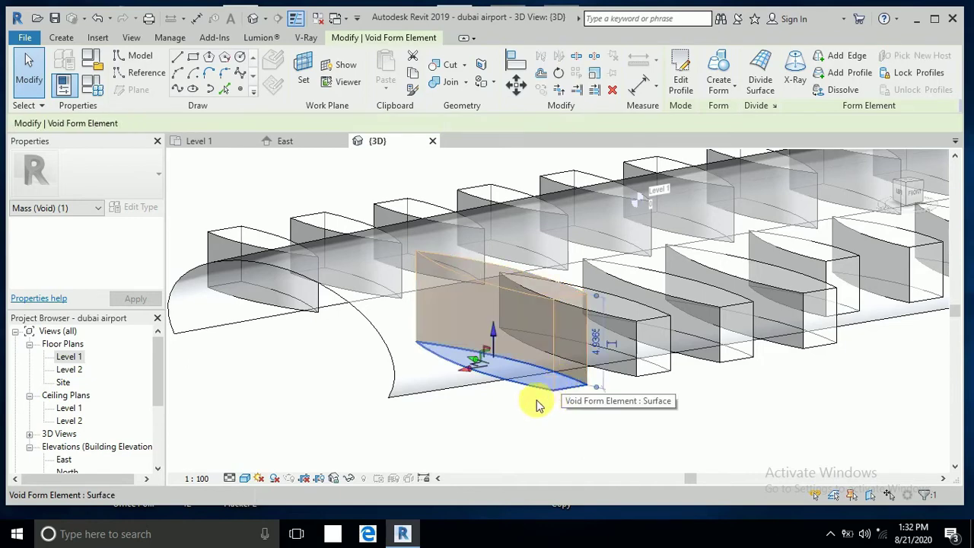
left_click_drag(491, 330, 491, 455)
Raise the next fin box's top face to make it taller
left_click(489, 455)
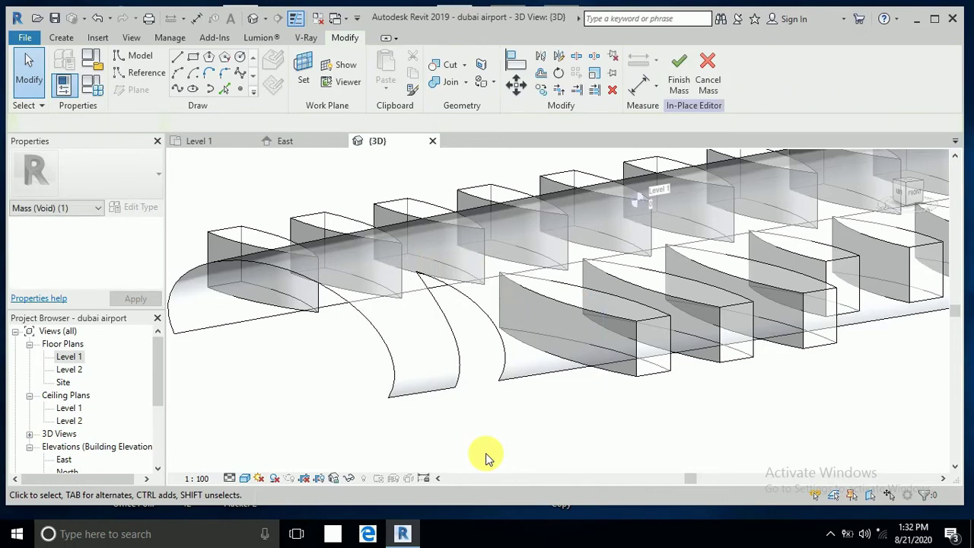
scroll(467, 406, "down", 2)
middle_click_drag(467, 407, 454, 424)
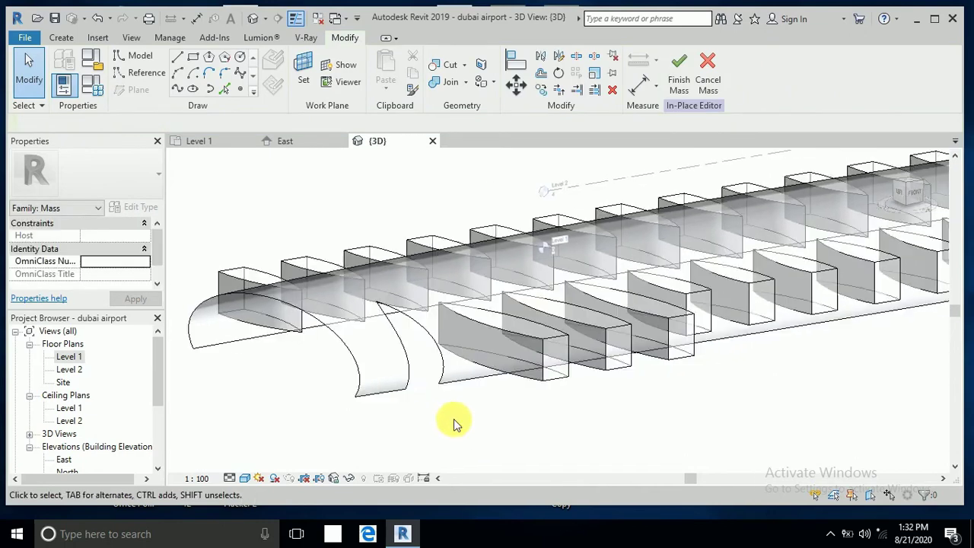
left_click(530, 327)
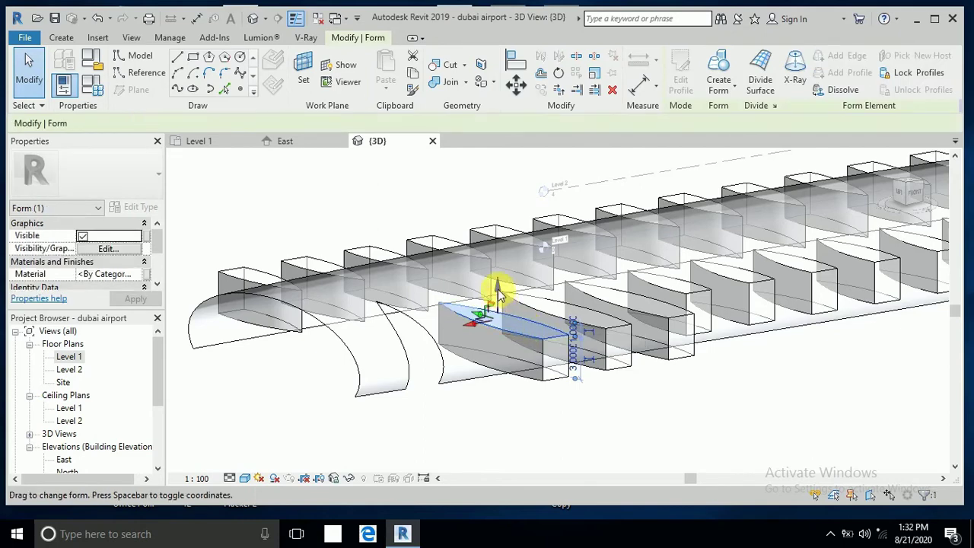
left_click_drag(496, 287, 501, 255)
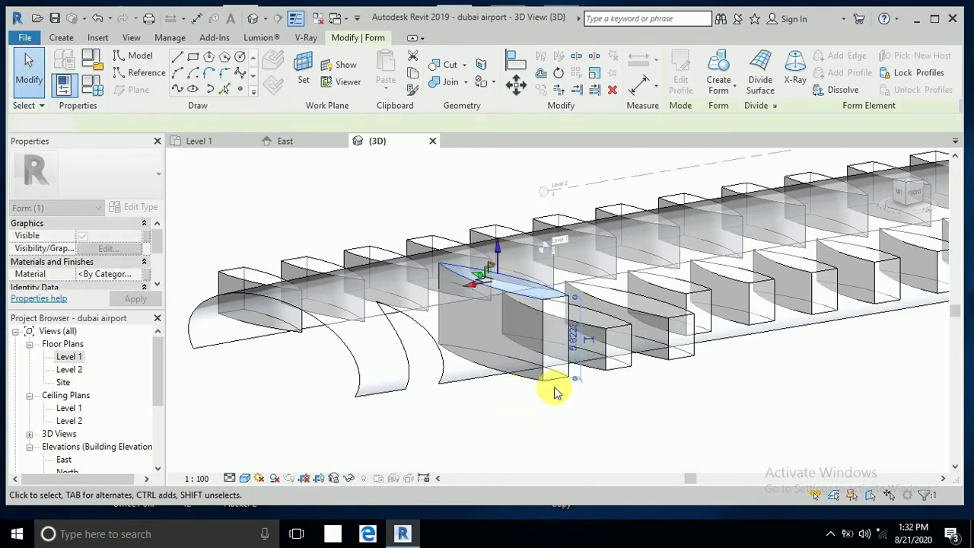
Pull the fin box's bottom face down to lengthen it
key("Escape")
key("Tab")
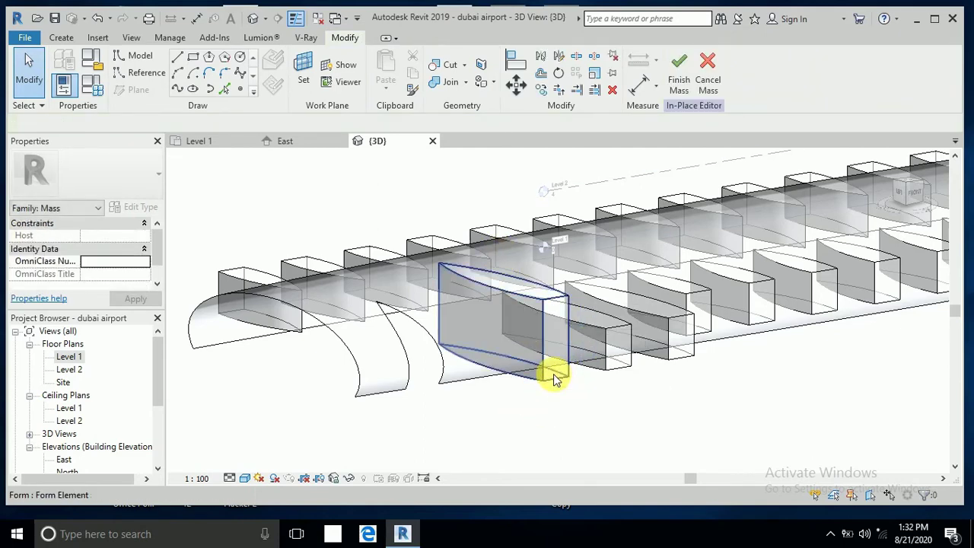
left_click(553, 378)
key("Escape")
key("Tab")
left_click(505, 399)
left_click_drag(495, 393, 499, 424)
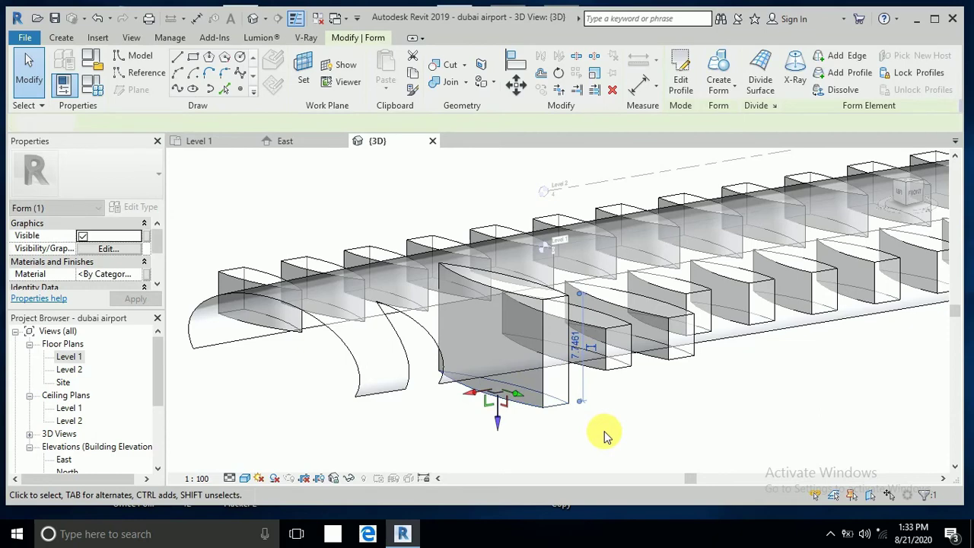
key("Escape")
Set the fin box's Solid/Void property to Void so it cuts the roof edge
middle_click_drag(604, 432, 577, 441)
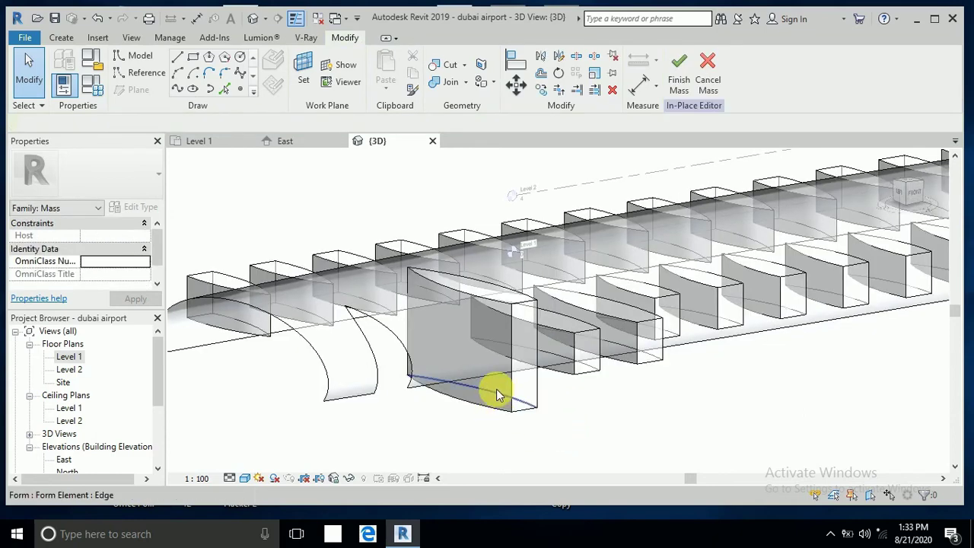
left_click(500, 388)
left_click(541, 437)
key("Tab")
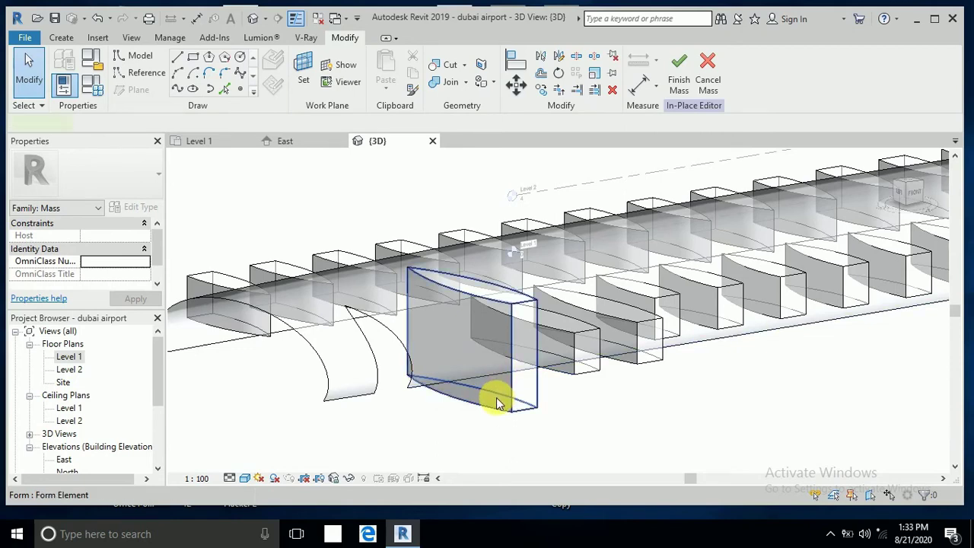
left_click(498, 403)
scroll(139, 284, "down", 2)
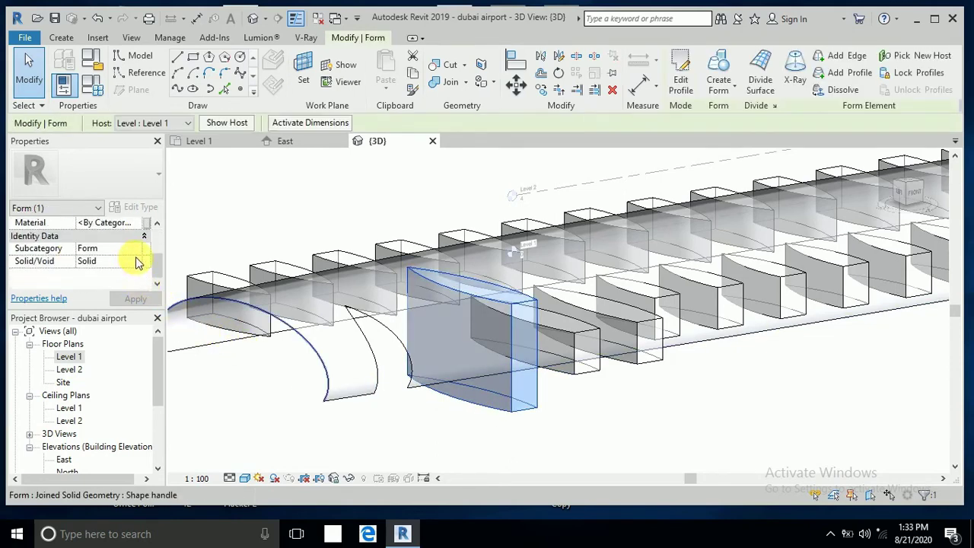
left_click(137, 261)
left_click(122, 285)
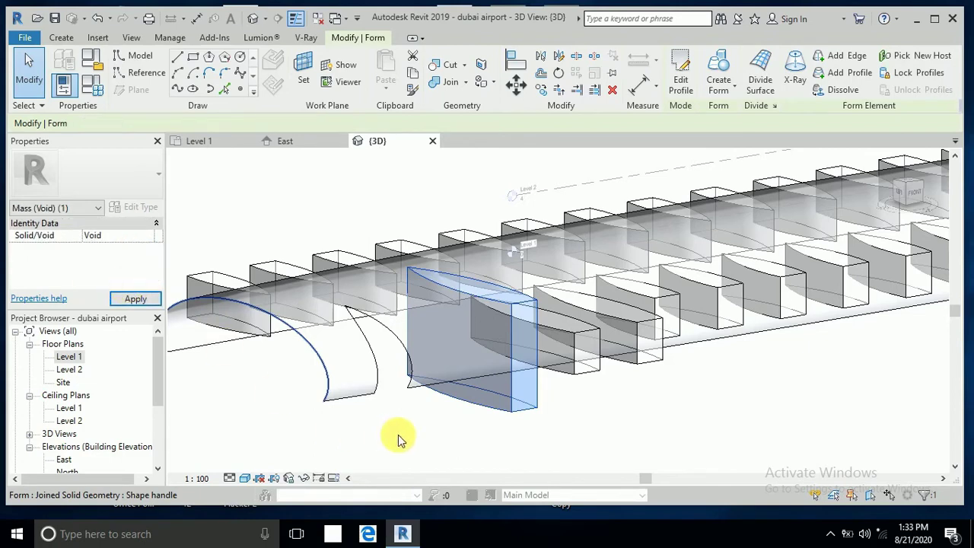
left_click(408, 445)
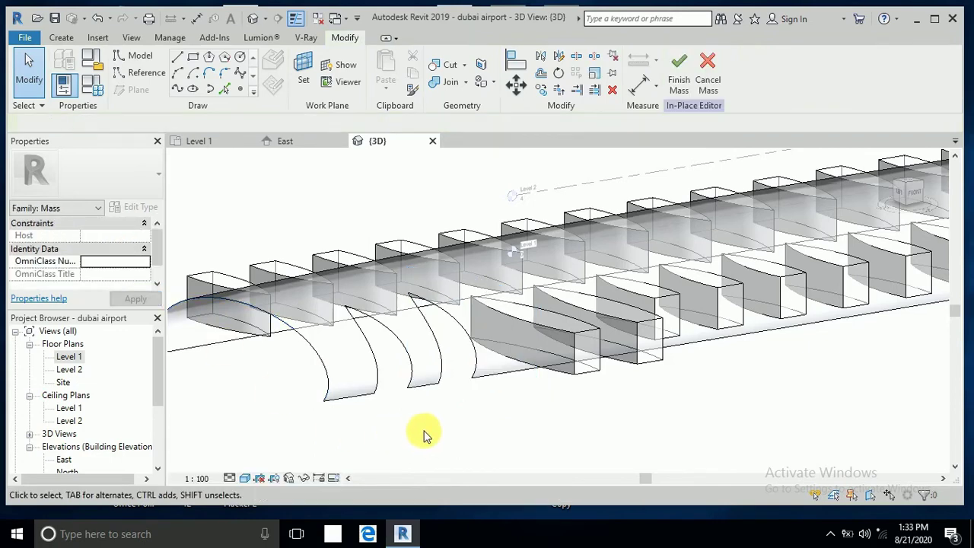
Raise the next fin's top edge up to Level 2
middle_click_drag(533, 432, 621, 376, "shift")
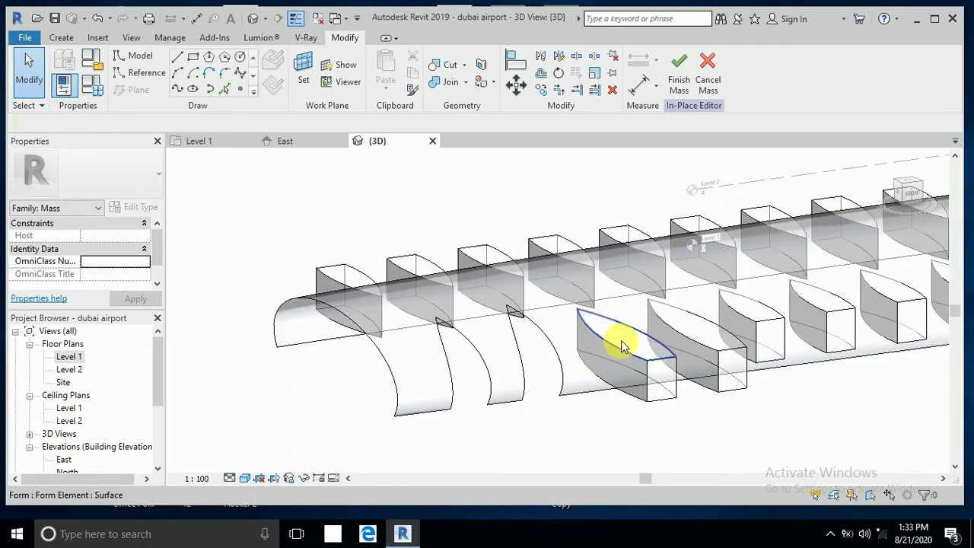
left_click(620, 340)
left_click_drag(623, 304, 647, 413)
left_click(647, 413)
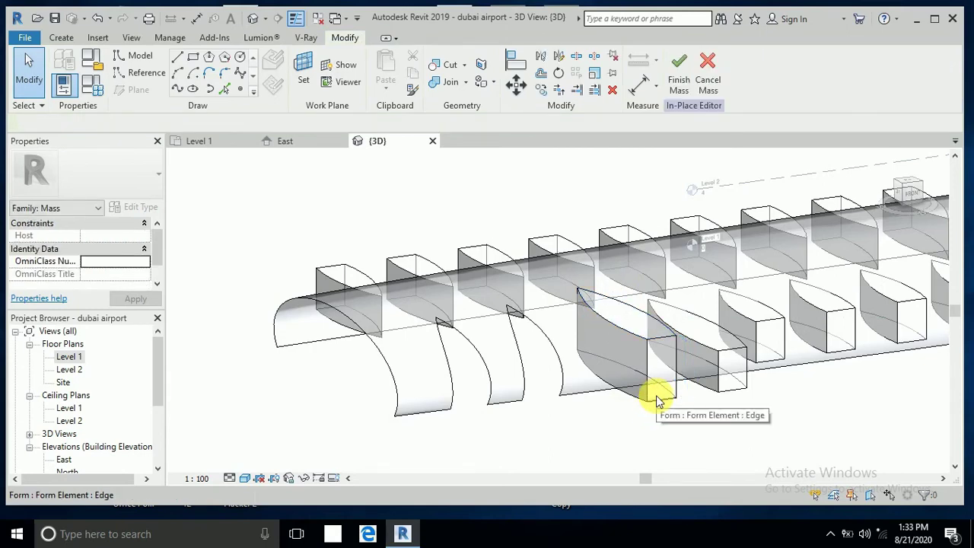
Drag the fin's lower edge downward to extend it below the roof
key("Tab")
left_click(658, 400)
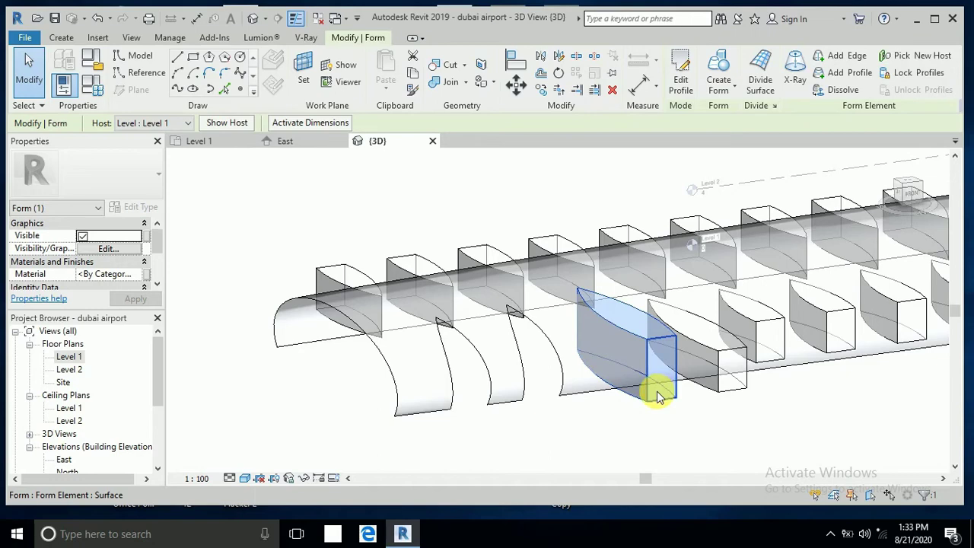
left_click(658, 394)
key("Escape")
scroll(645, 399, "up", 2)
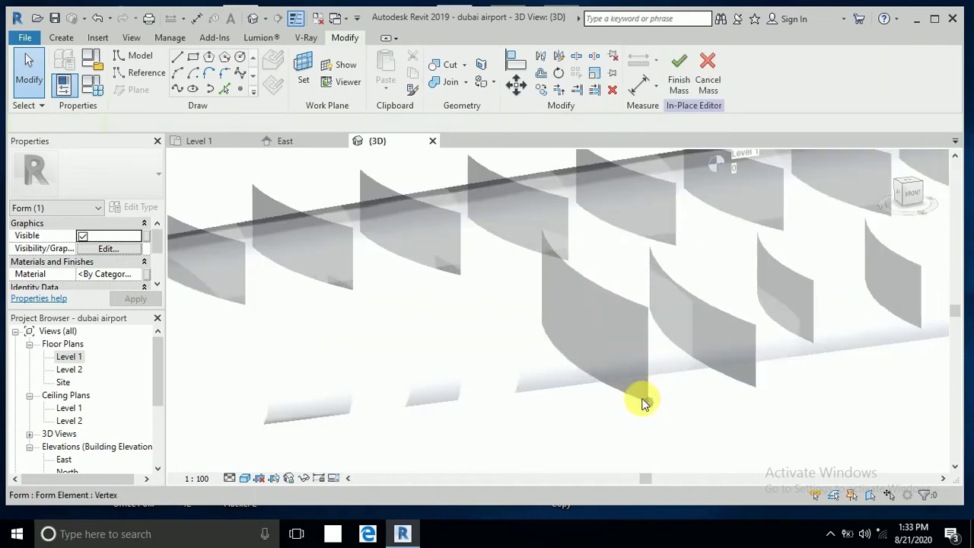
key("Tab")
left_click(651, 400)
left_click_drag(604, 395, 502, 449)
left_click(502, 449)
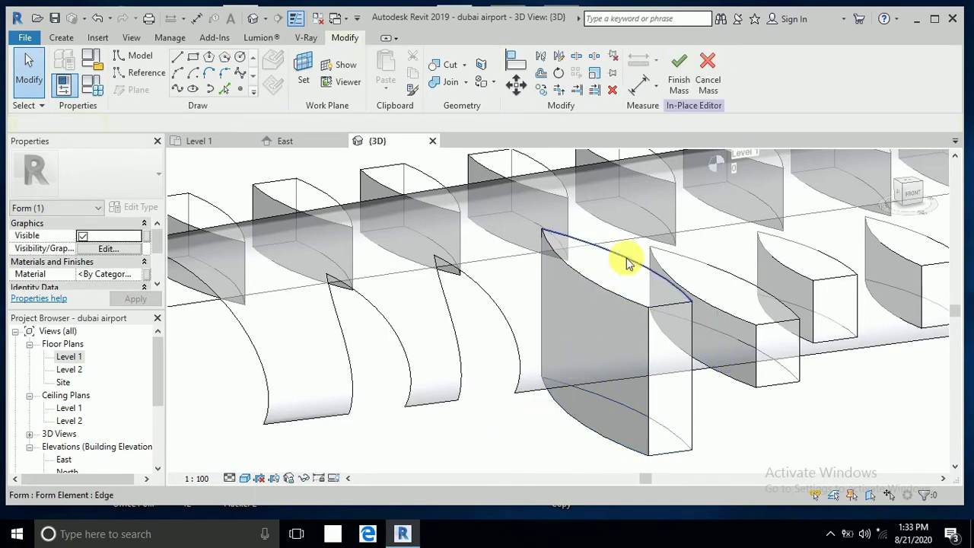
Change the fin form's Solid/Void setting to Void
key("Tab")
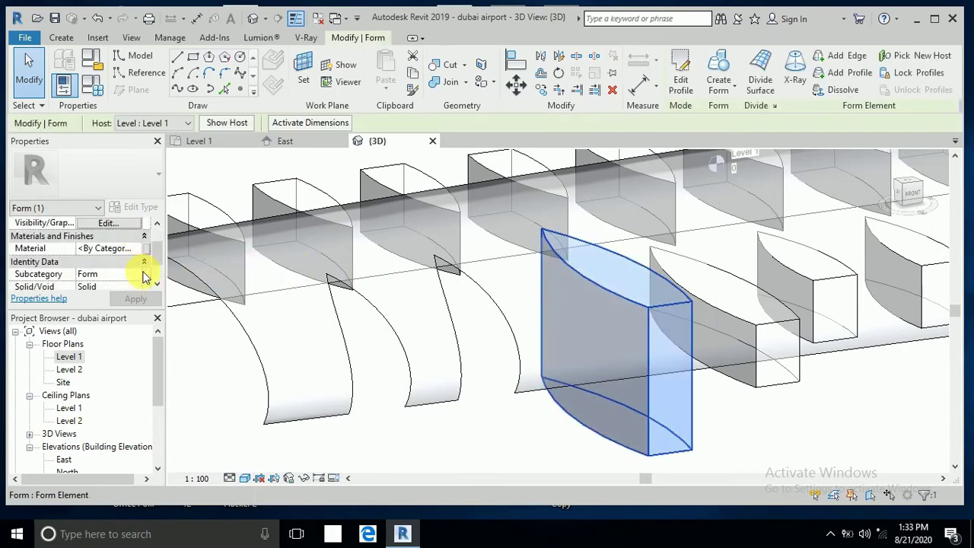
scroll(141, 285, "down", 1)
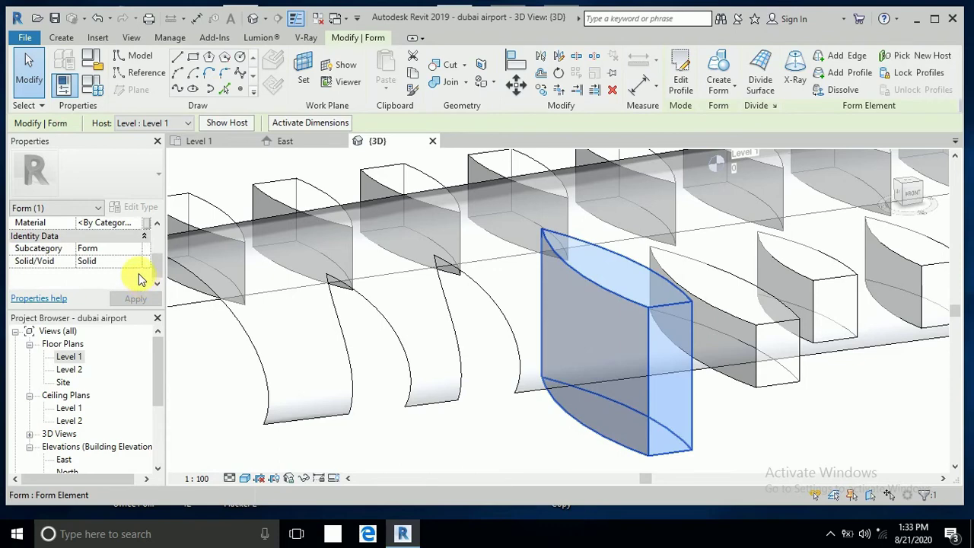
left_click(107, 261)
left_click(144, 261)
left_click(114, 283)
Deselect to let the void cut the mass, then orbit out to see the whole roof
left_click(527, 458)
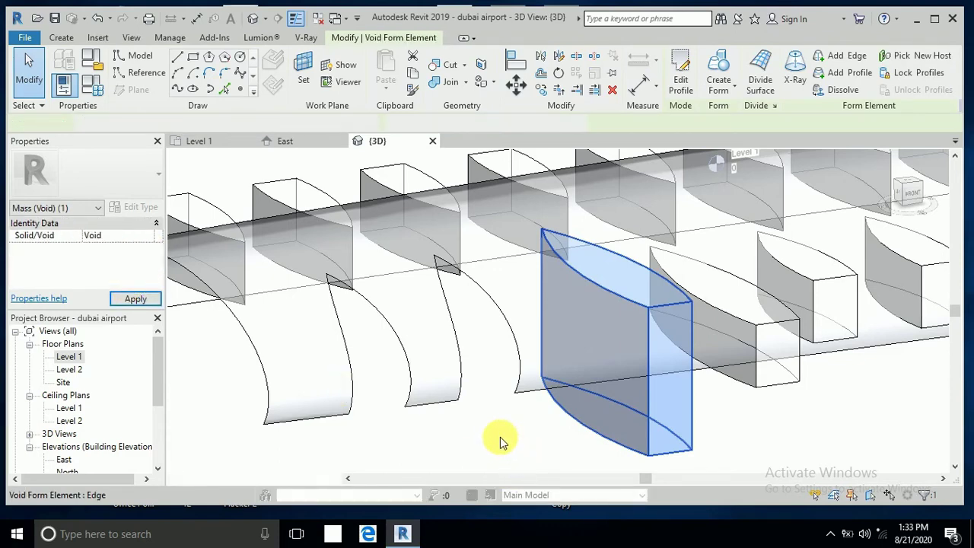
left_click(538, 474)
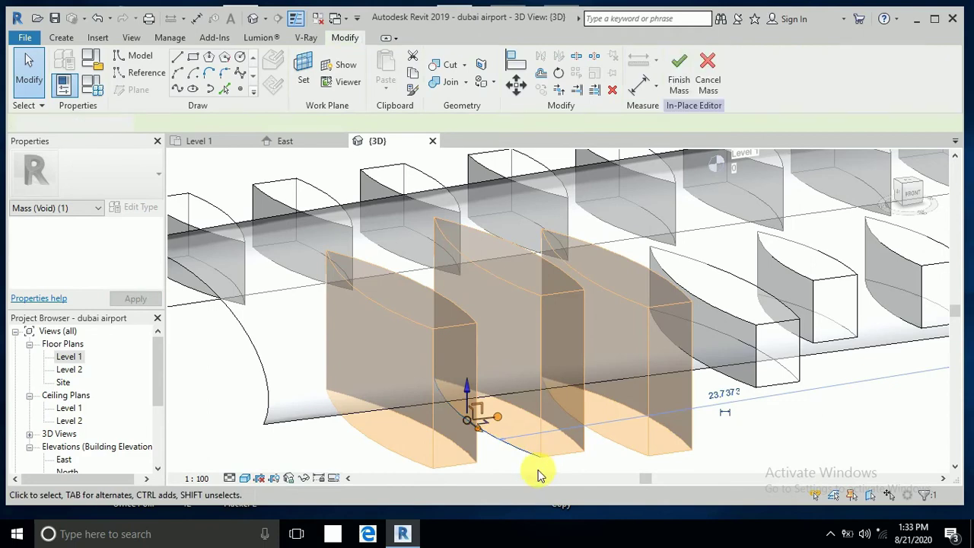
middle_click_drag(533, 395, 421, 408, "shift")
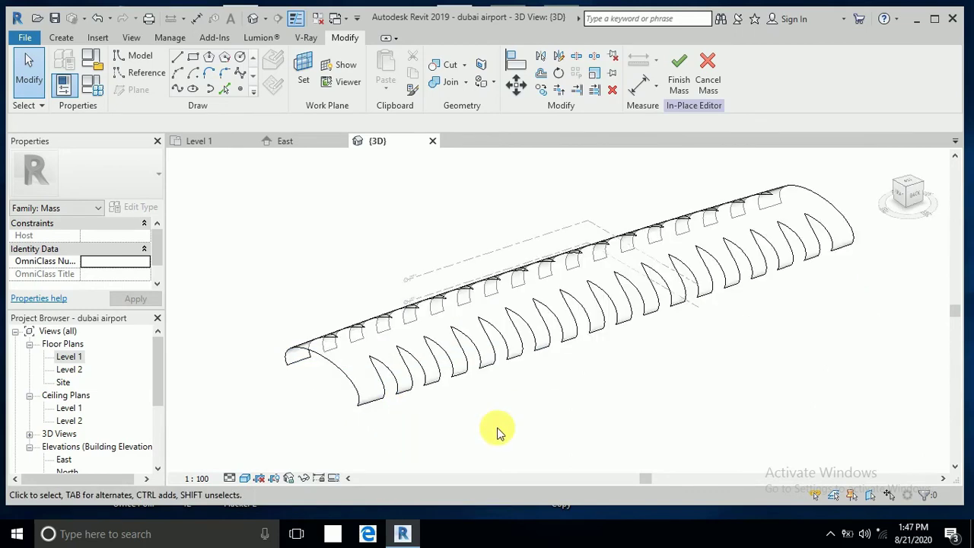
Orbit around the roof and set the visual style to Shaded
middle_click_drag(582, 422, 579, 408)
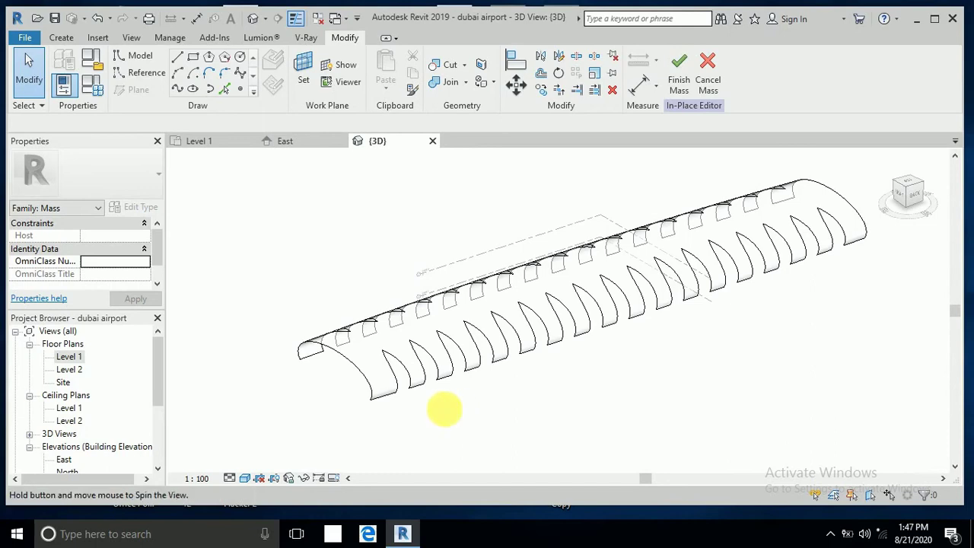
middle_click_drag(445, 411, 451, 398, "shift")
scroll(438, 391, "up", 3)
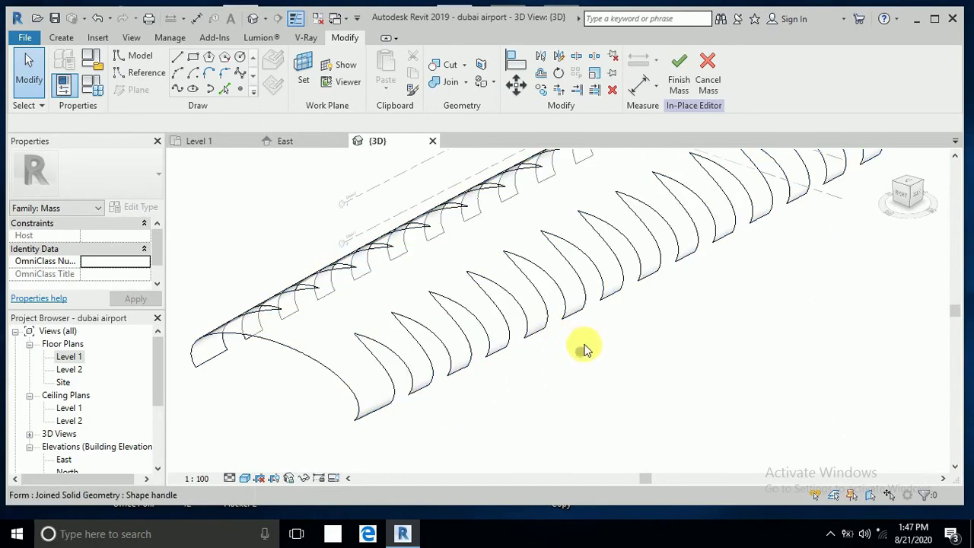
scroll(576, 370, "down", 2)
middle_click_drag(606, 371, 511, 387, "shift")
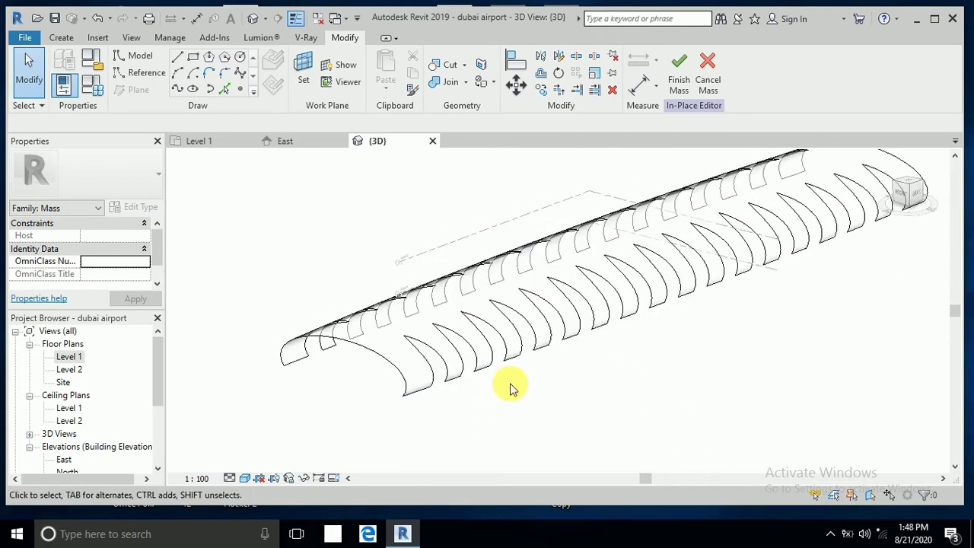
middle_click_drag(515, 406, 510, 380, "shift")
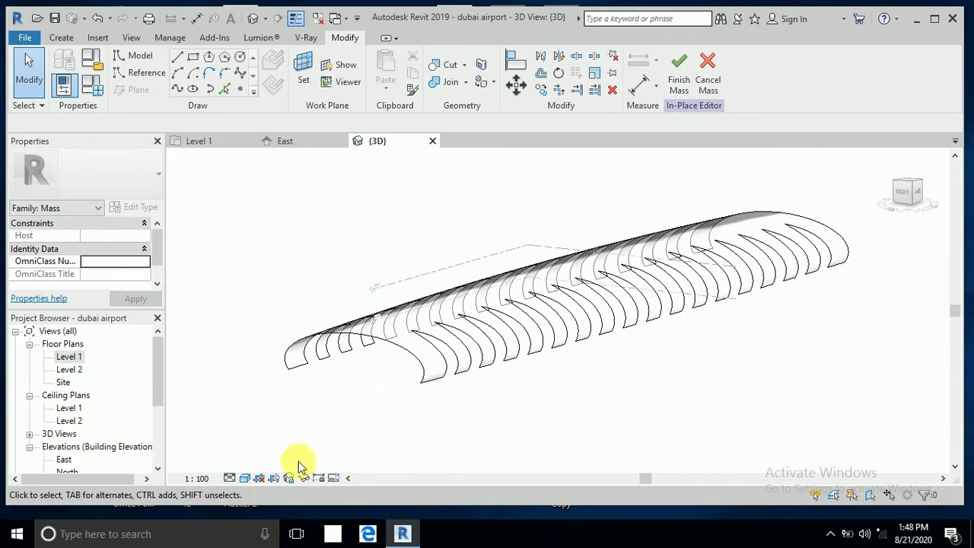
left_click(245, 480)
left_click(288, 420)
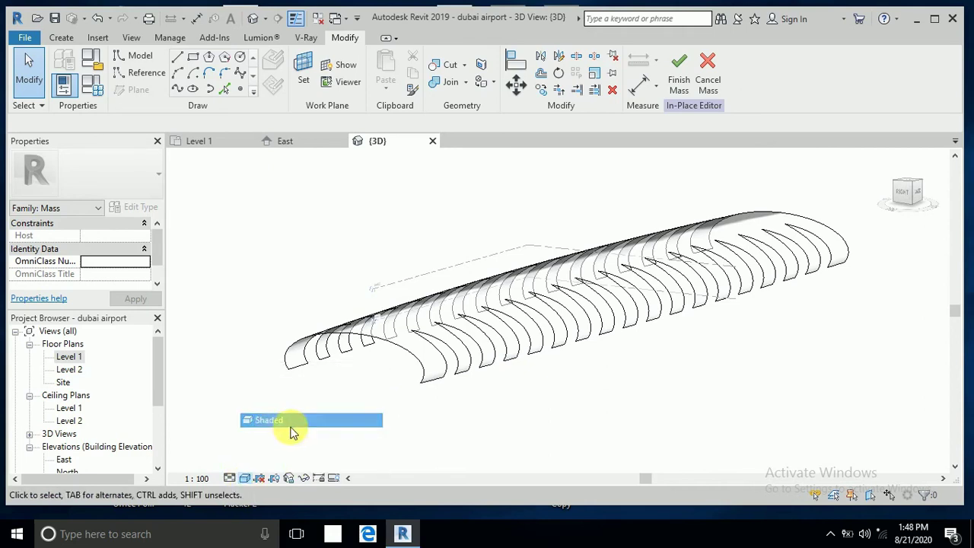
Switch the visual style to Realistic and orbit the shaded roof
middle_click_drag(489, 411, 397, 441, "shift")
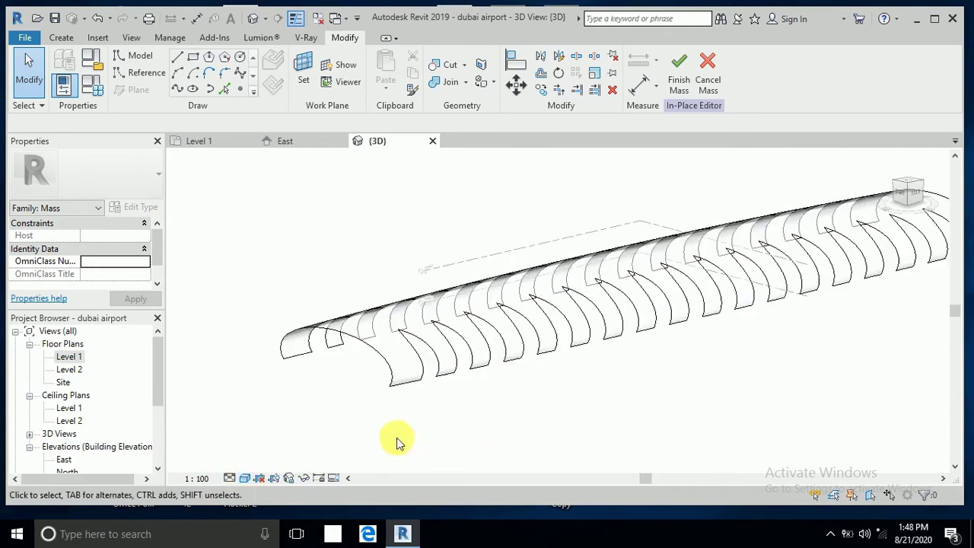
left_click(244, 479)
left_click(280, 449)
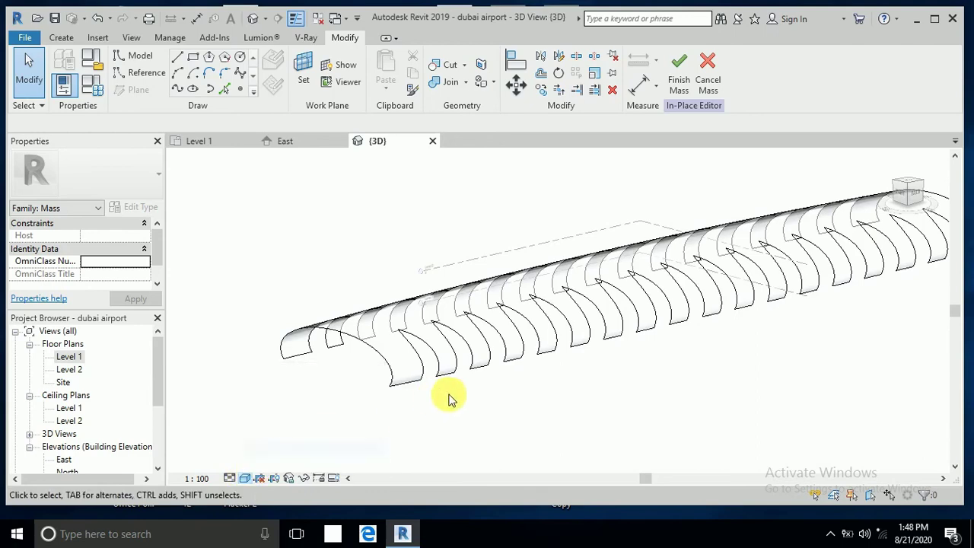
mouse_move(448, 396)
middle_mouse_down("shift")
mouse_move(482, 413)
mouse_move(644, 404)
mouse_move(647, 385)
mouse_move(513, 408)
mouse_move(484, 394)
mouse_move(489, 413)
mouse_move(515, 413)
mouse_move(510, 404)
middle_mouse_up("shift")
mouse_move(258, 308)
middle_mouse_down("shift")
mouse_move(296, 332)
mouse_move(327, 315)
mouse_move(528, 374)
mouse_move(519, 404)
mouse_move(491, 381)
mouse_move(497, 432)
middle_mouse_up("shift")
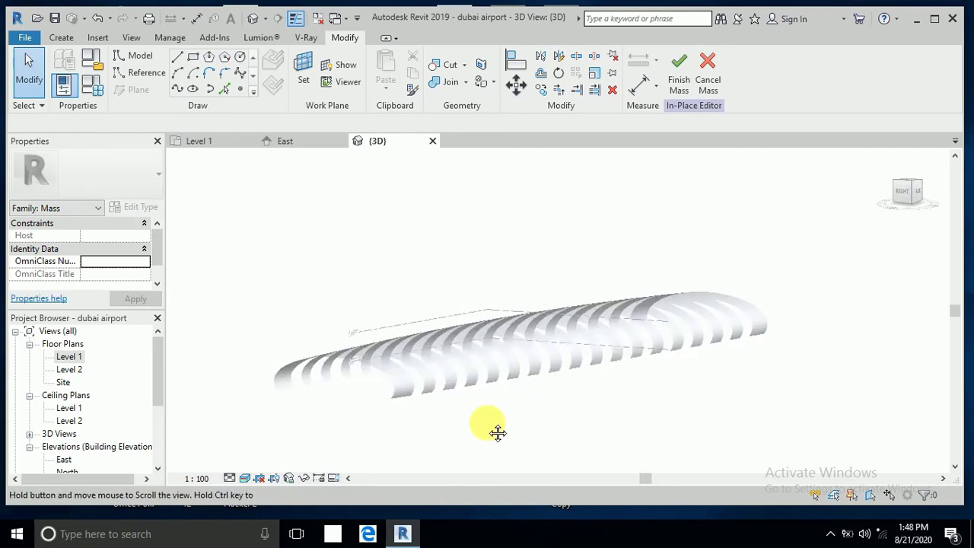